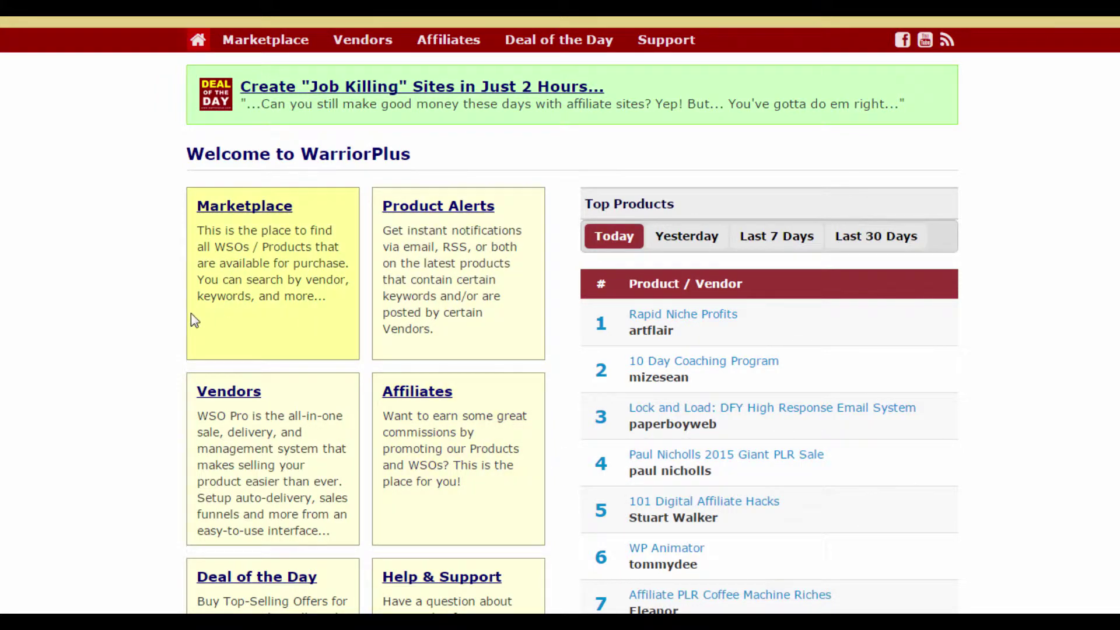
Open the vendor area, compare the WSO Pro versions and start the free setup of WSO Pro Advanced
left_click(237, 397)
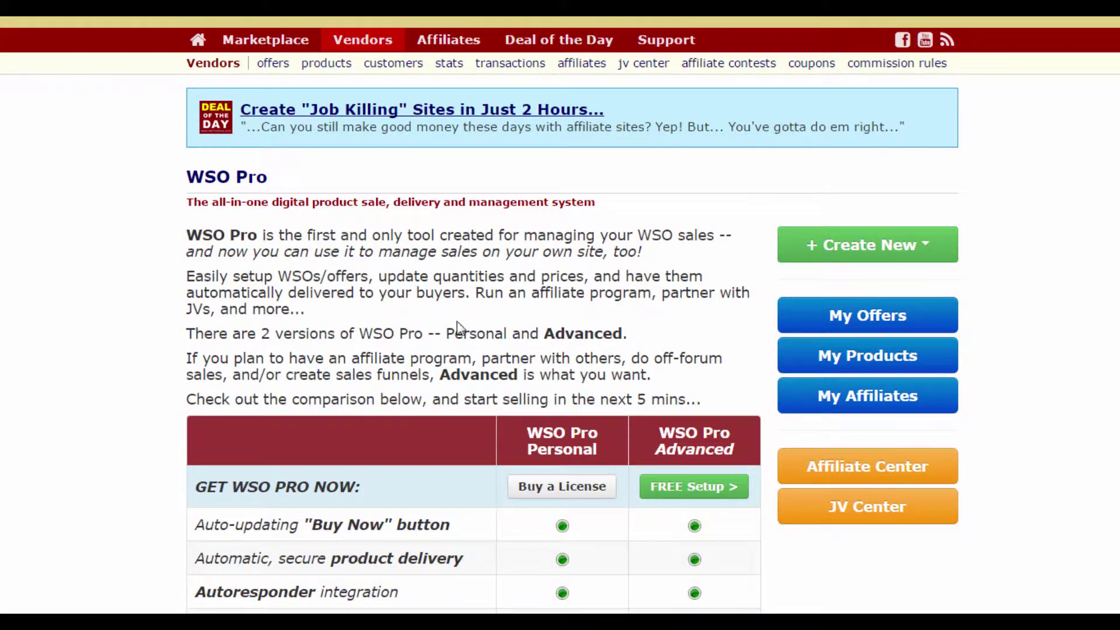
scroll(457, 321, "down", 10)
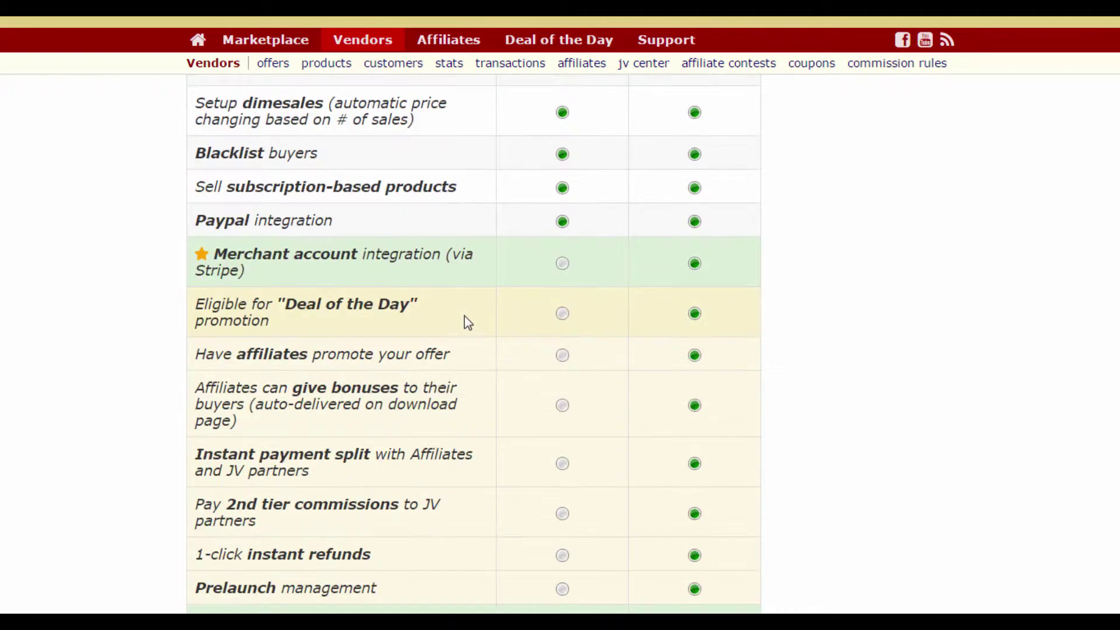
scroll(467, 321, "up", 8)
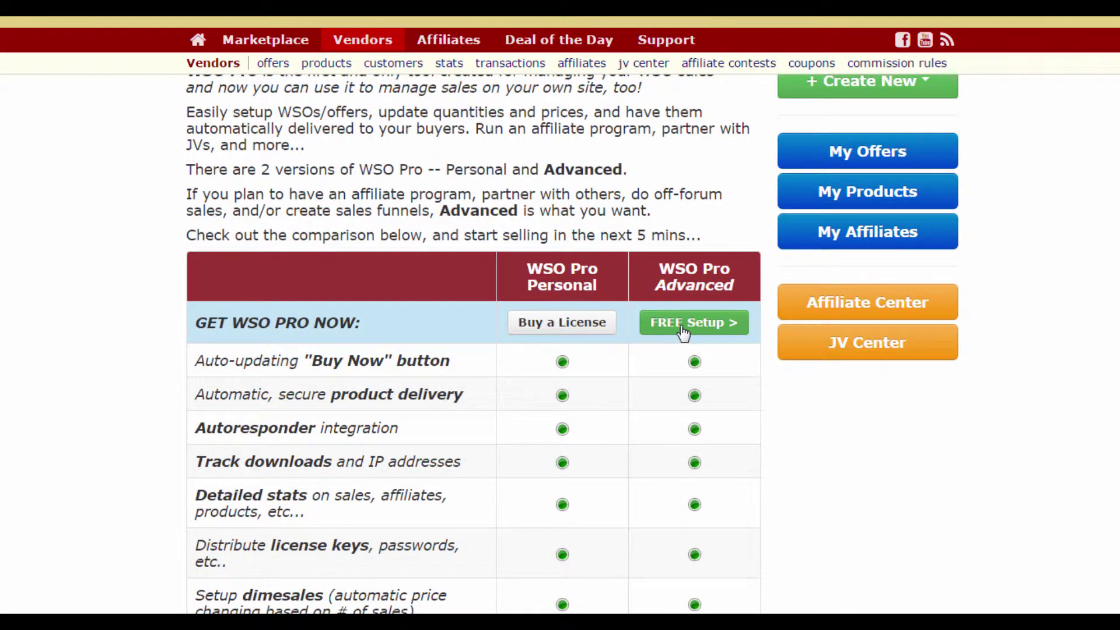
left_click(683, 332)
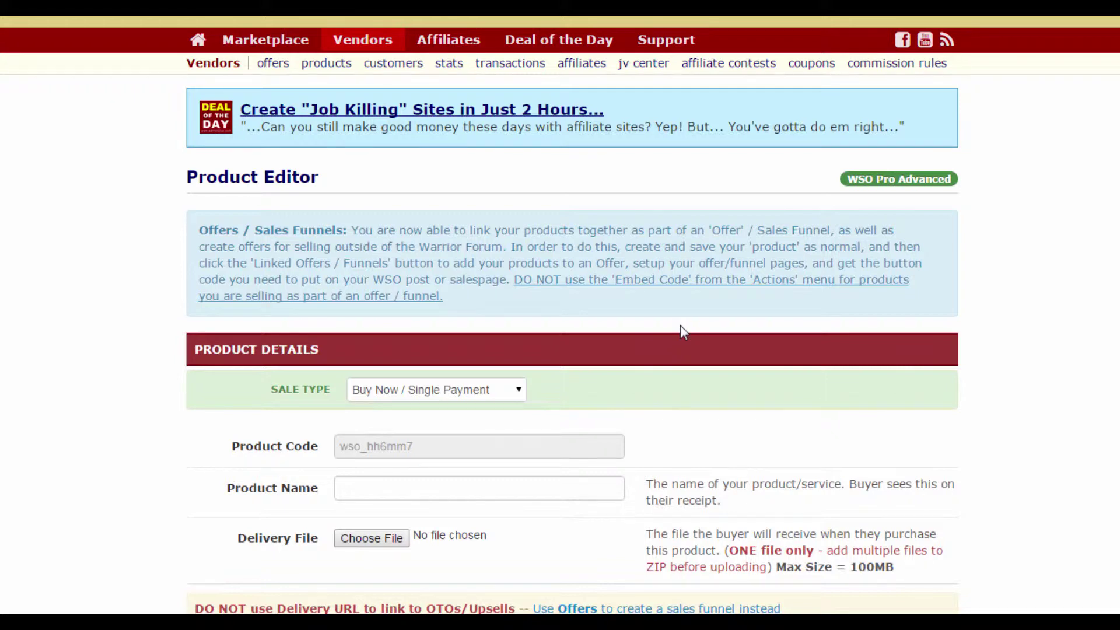
Set the sale type to Free Product and name the product "Test"
left_click(518, 399)
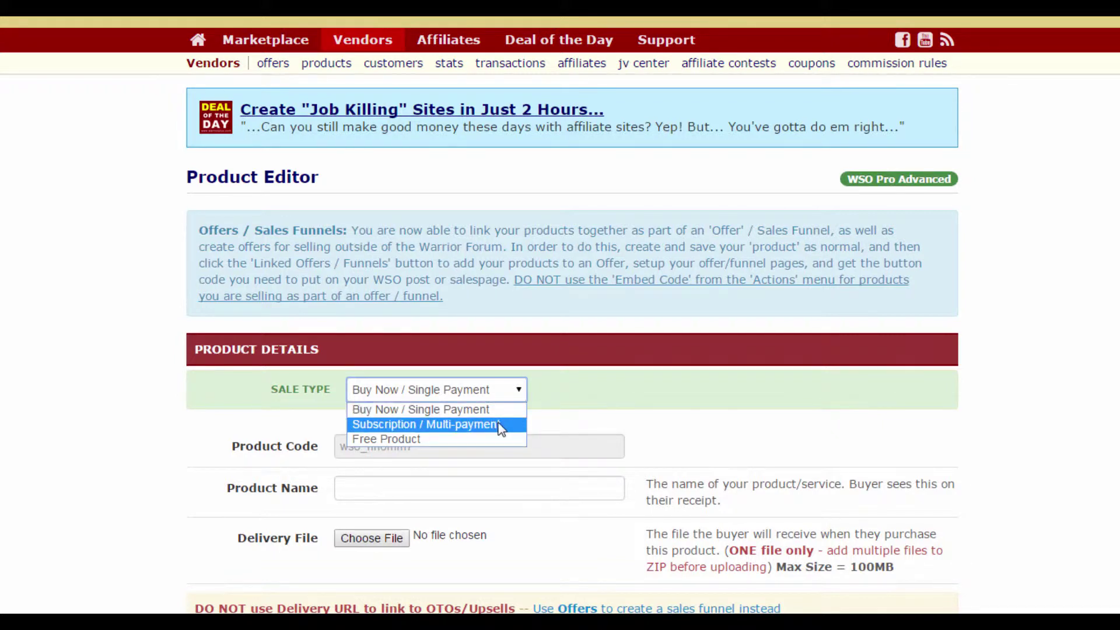
left_click(461, 443)
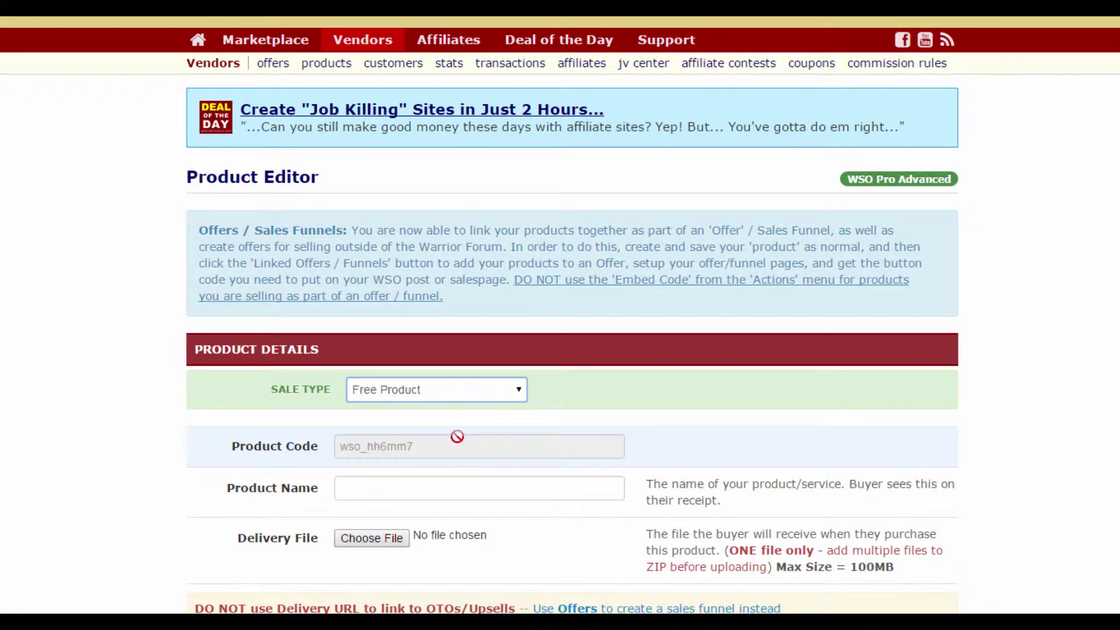
scroll(491, 447, "down", 1)
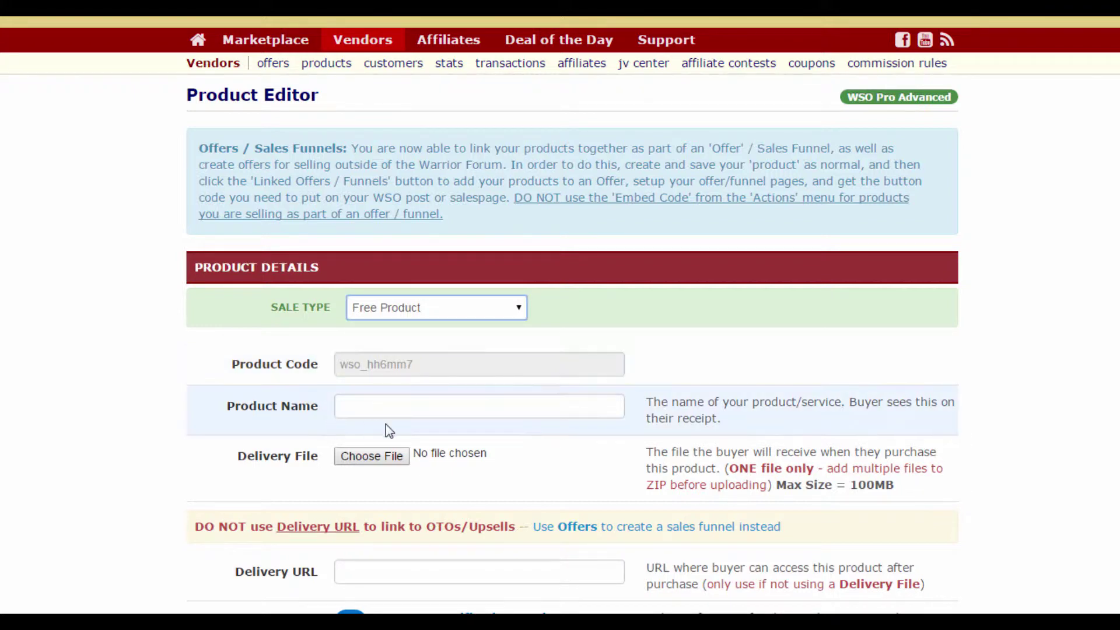
left_click(406, 410)
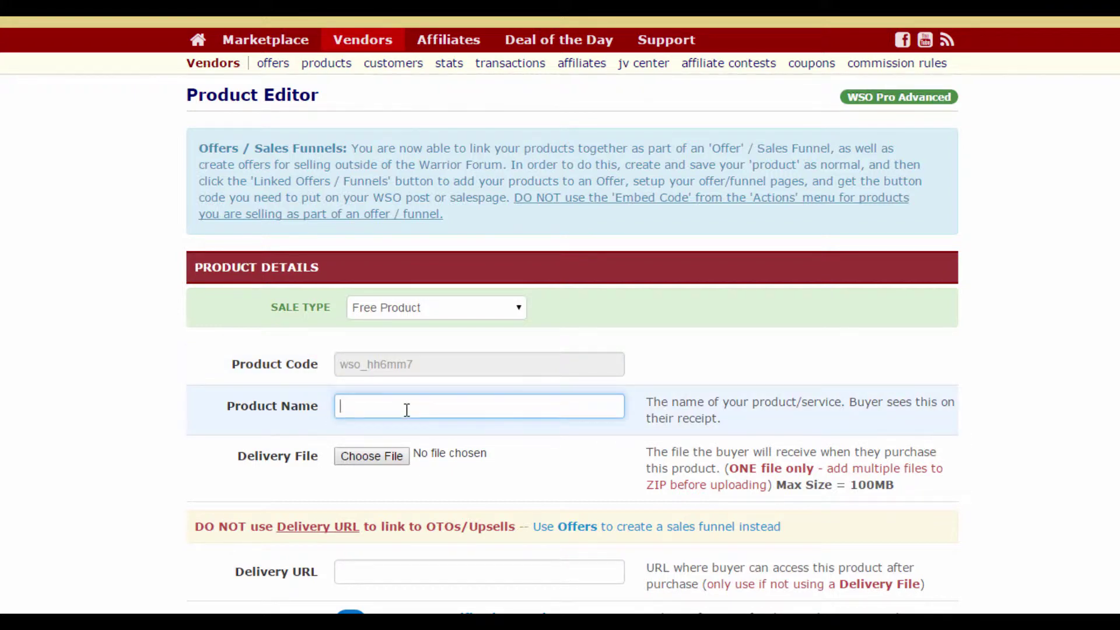
type("Test")
Examine the delivery file, delivery URL and sale notification settings of the product
scroll(423, 411, "down", 3)
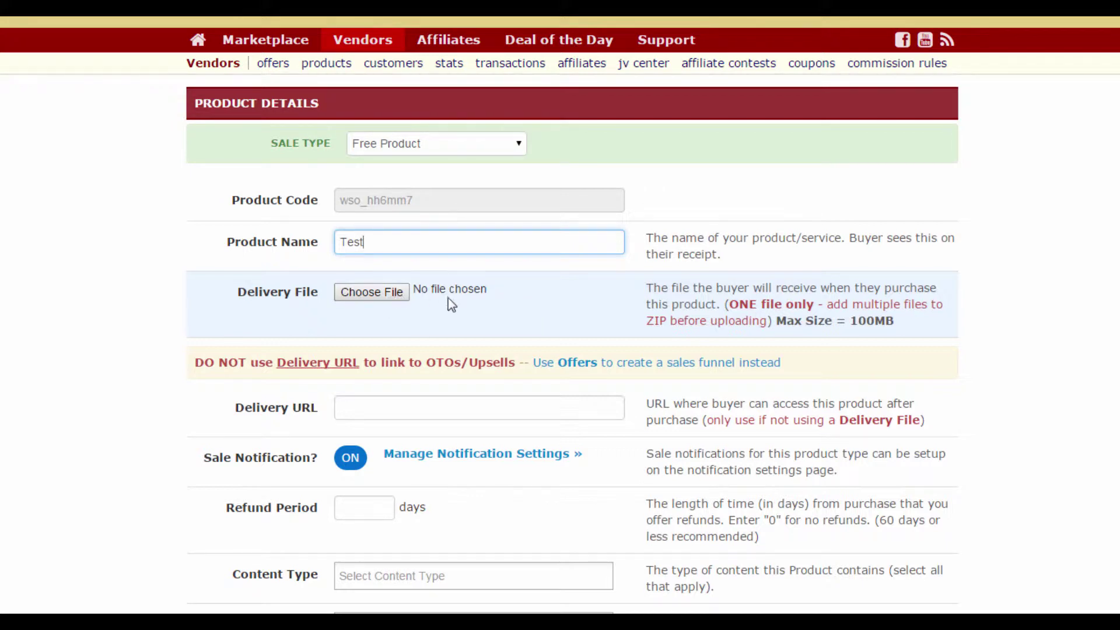
scroll(457, 301, "down", 3)
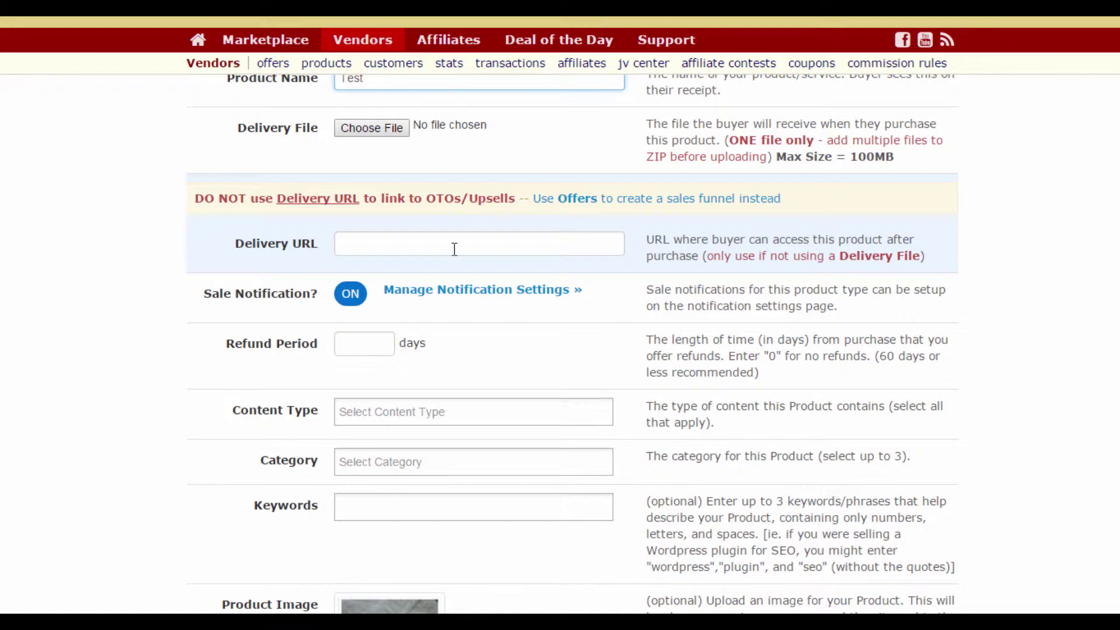
left_click(403, 244)
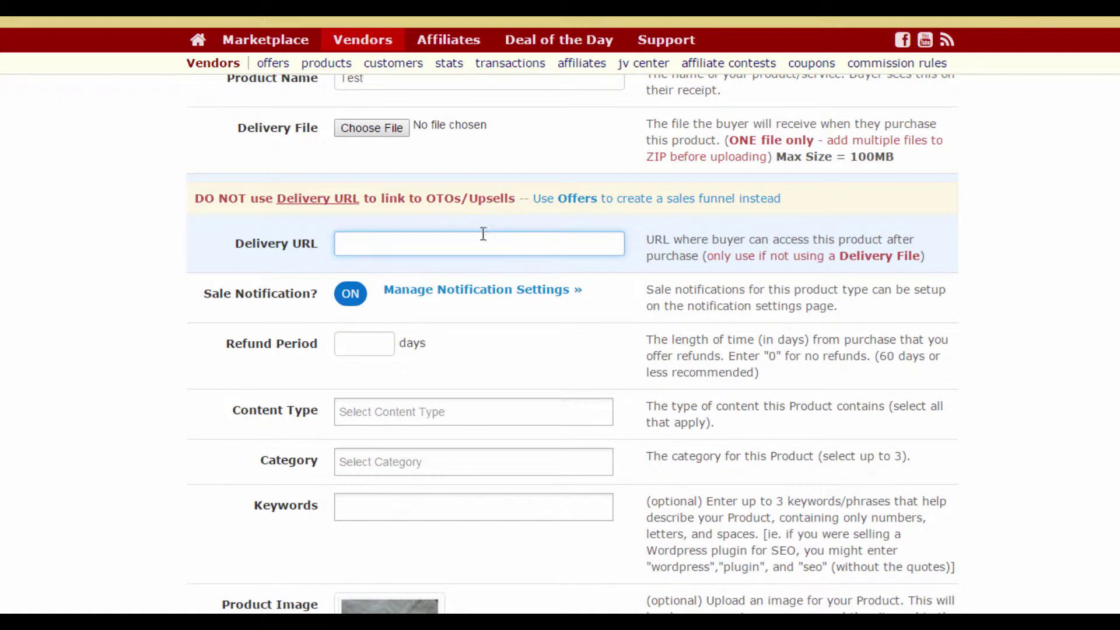
scroll(483, 234, "down", 1)
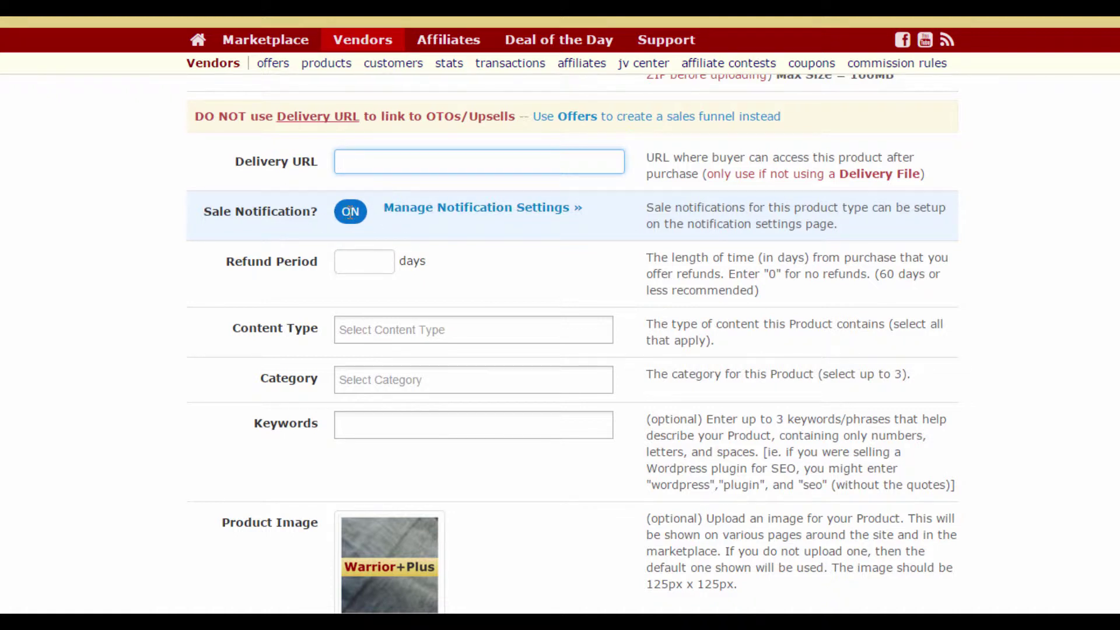
scroll(458, 266, "down", 1)
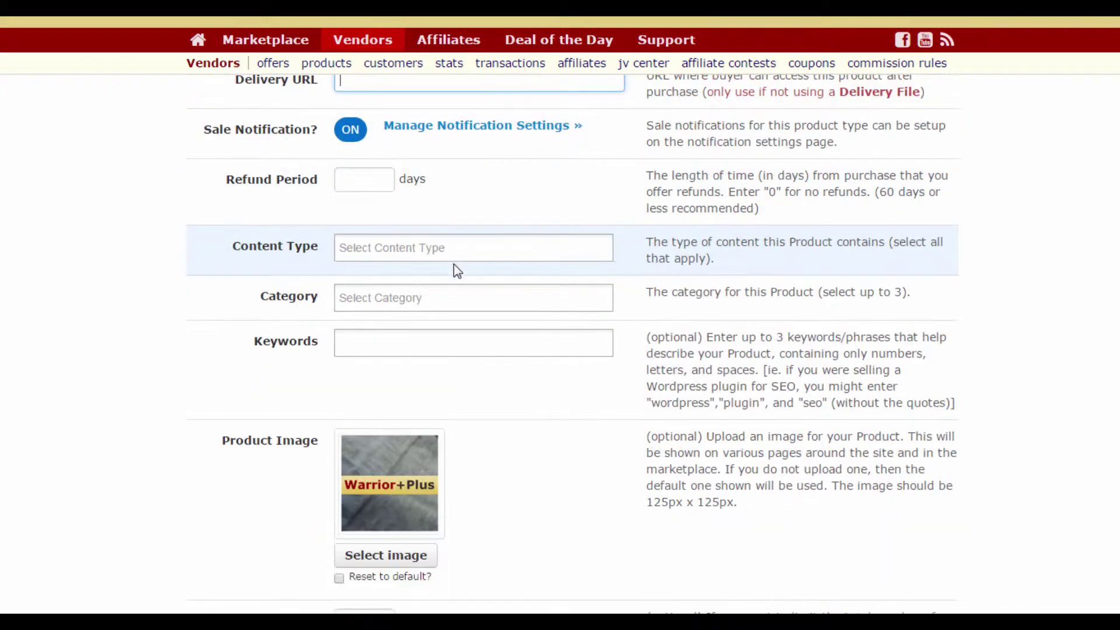
left_click(365, 183)
type("0")
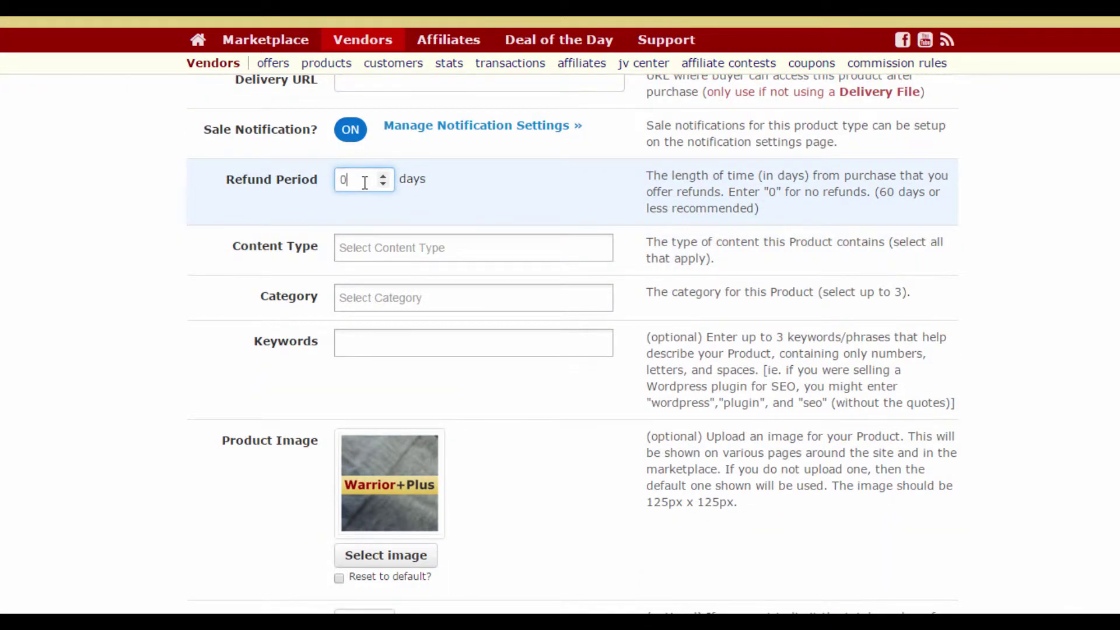
key("BackSpace")
Set the product's content type to ebook
scroll(409, 216, "down", 1)
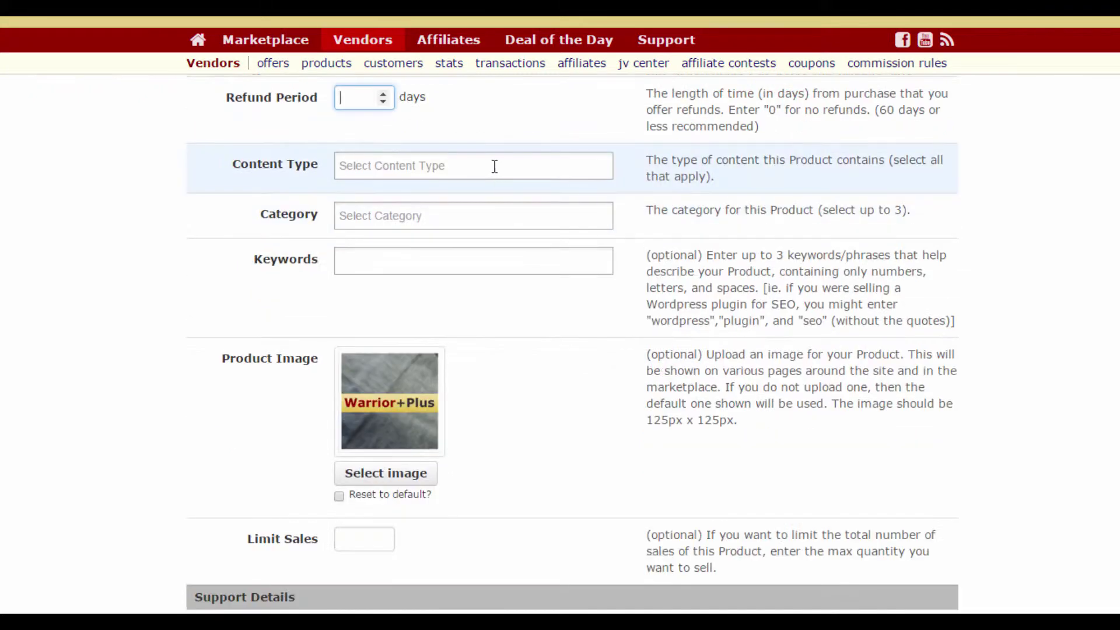
left_click(465, 169)
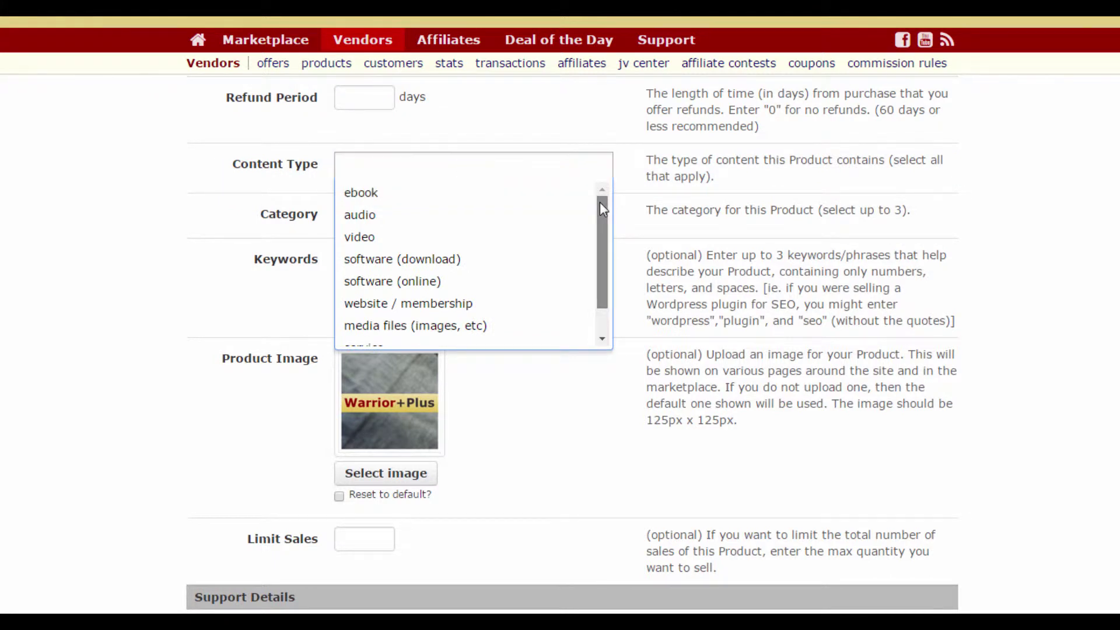
mouse_move(600, 202)
left_mouse_down()
mouse_move(600, 263)
mouse_move(601, 198)
left_mouse_up()
scroll(408, 325, "down", 1)
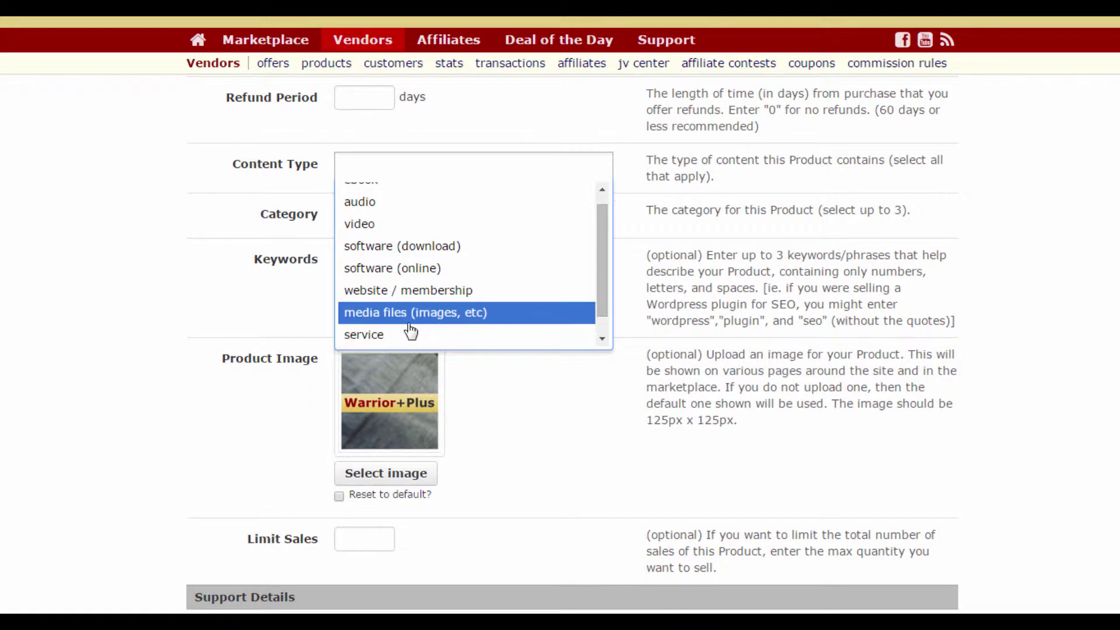
scroll(507, 245, "up", 3)
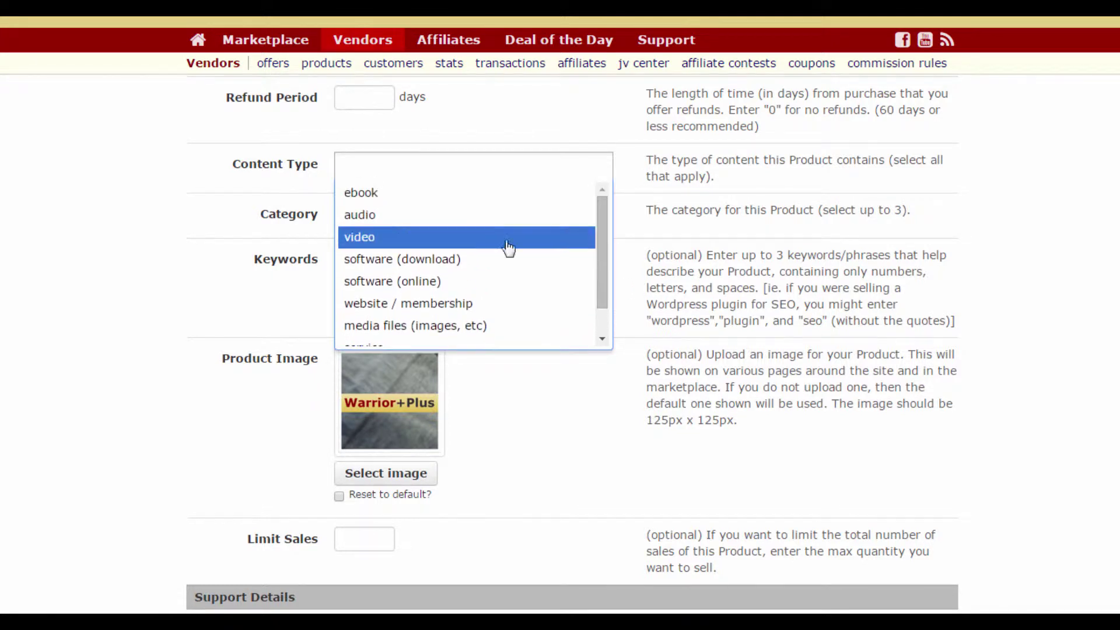
left_click(458, 193)
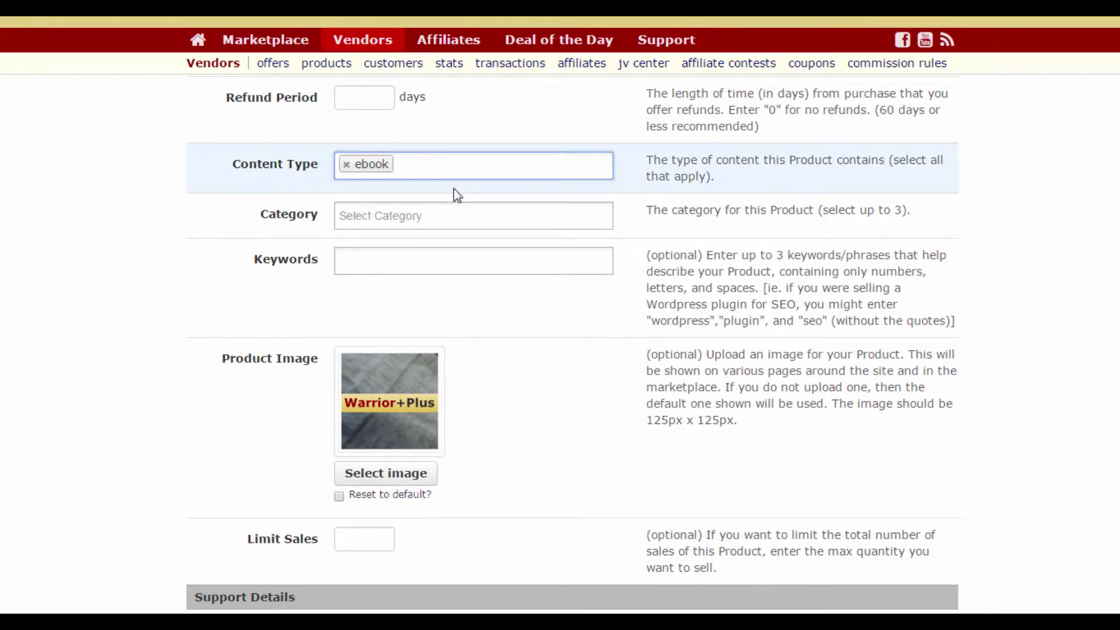
Examine the available product categories, the keyword field with its instructions, and the product image settings
left_click(388, 216)
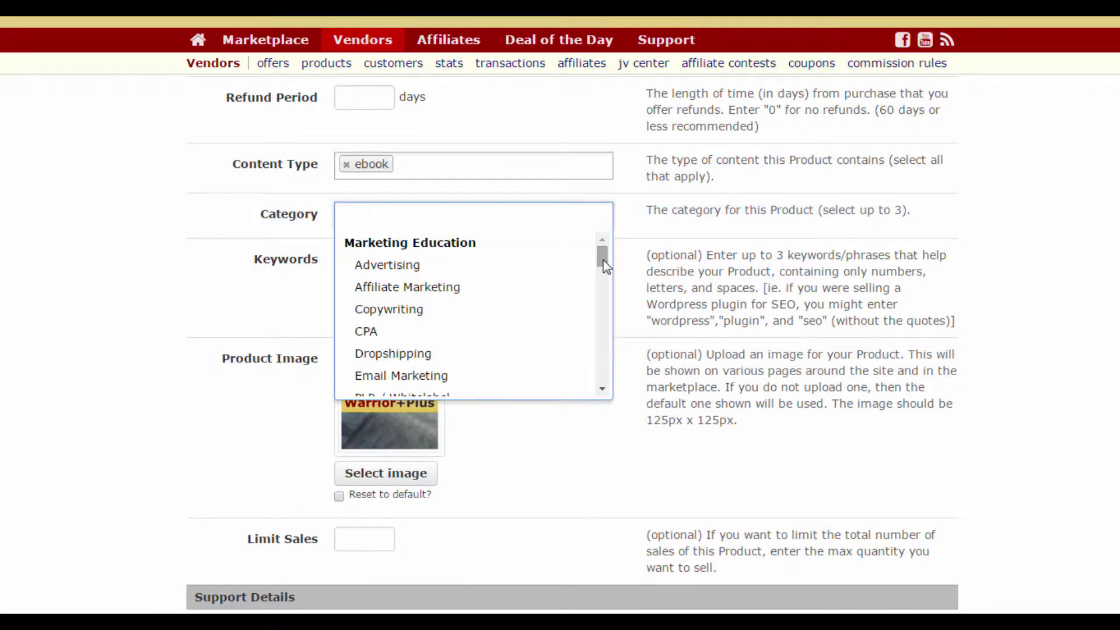
mouse_move(604, 262)
left_mouse_down()
mouse_move(602, 375)
mouse_move(604, 258)
left_mouse_up()
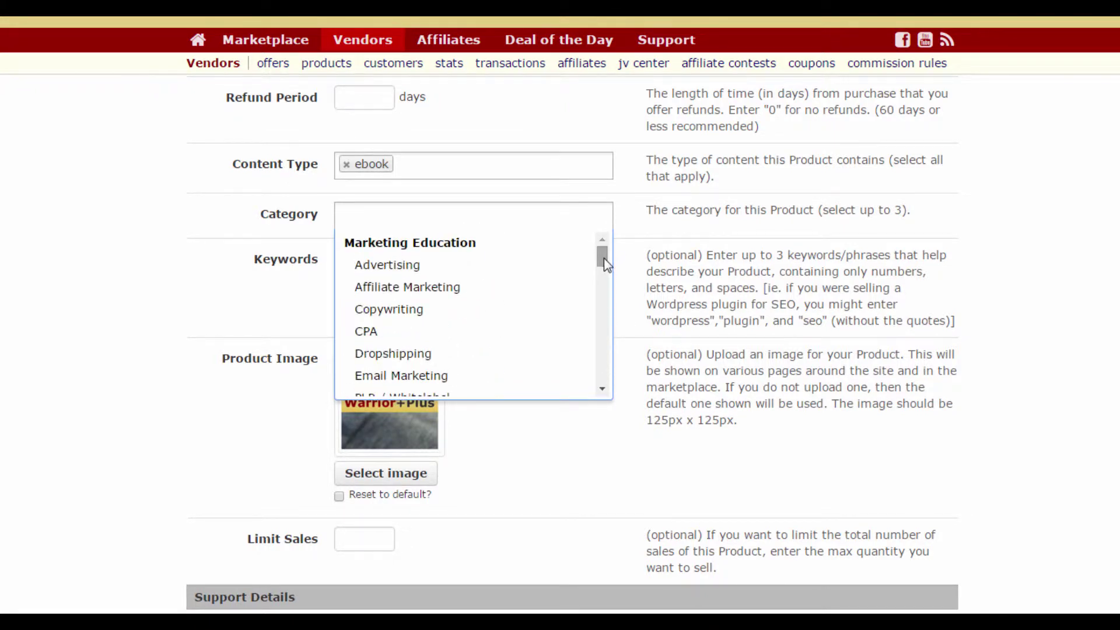
left_click(628, 216)
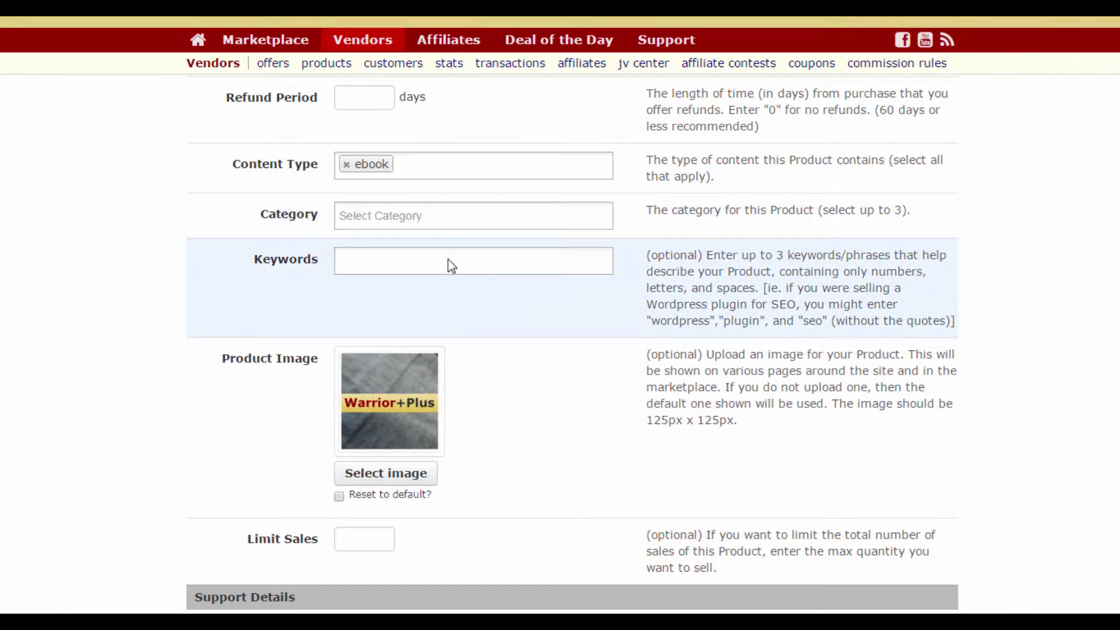
left_click(451, 264)
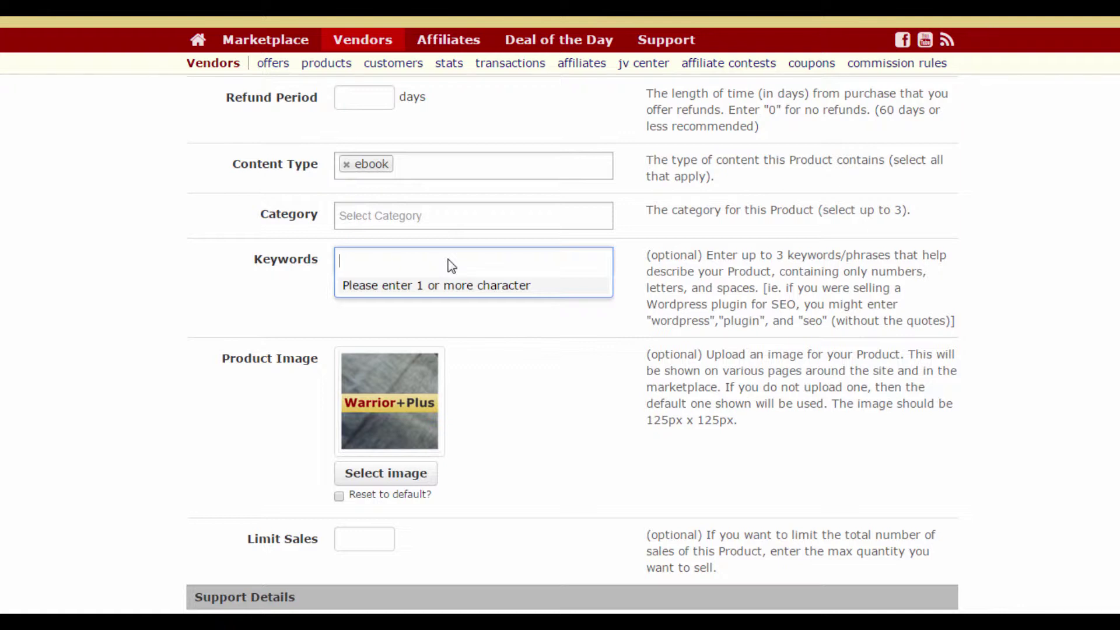
left_click(443, 261)
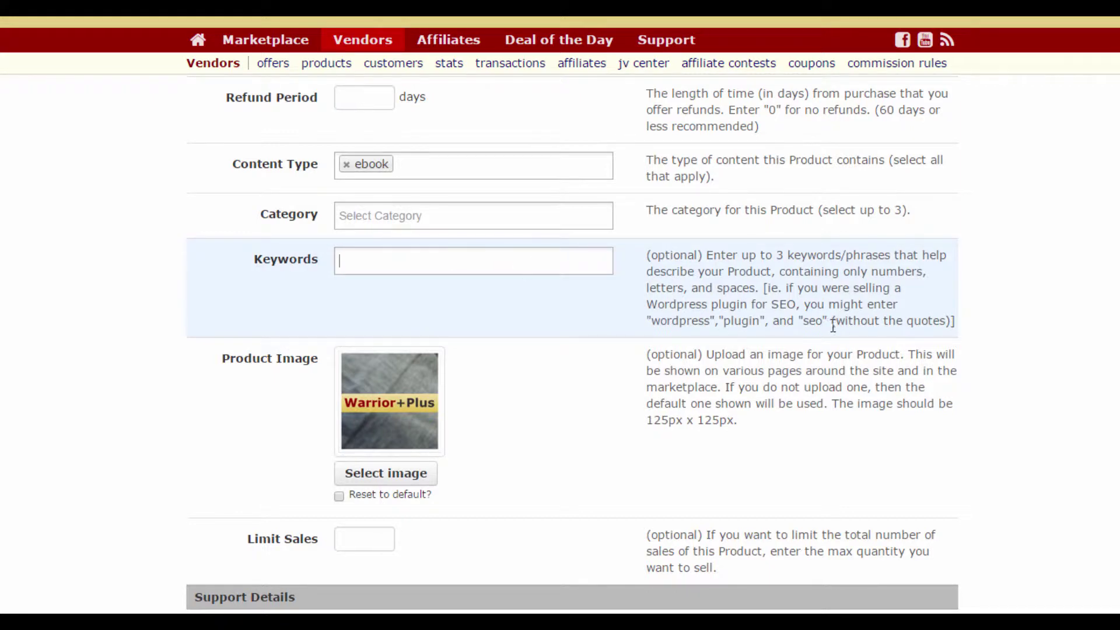
scroll(333, 340, "down", 3)
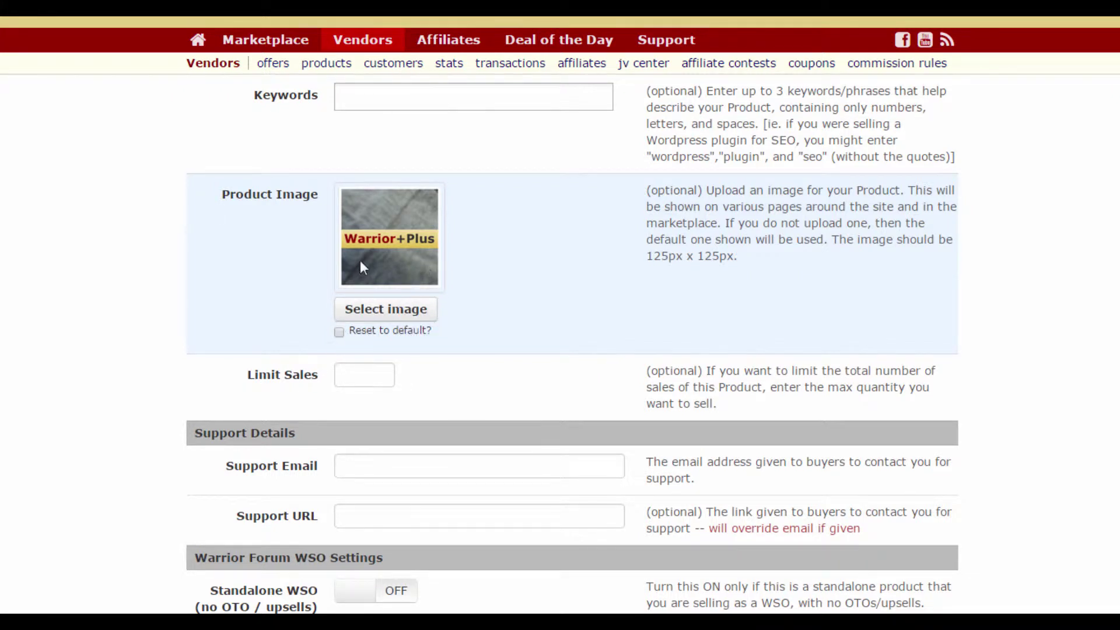
scroll(473, 253, "down", 1)
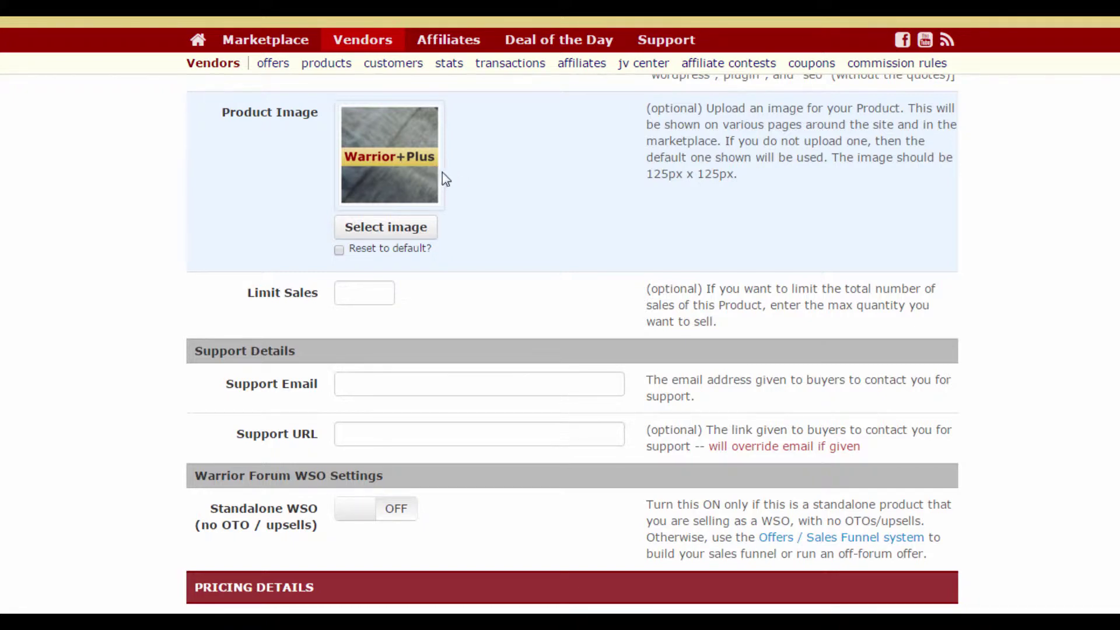
Examine the sales limit, support email and support URL fields
left_click(374, 294)
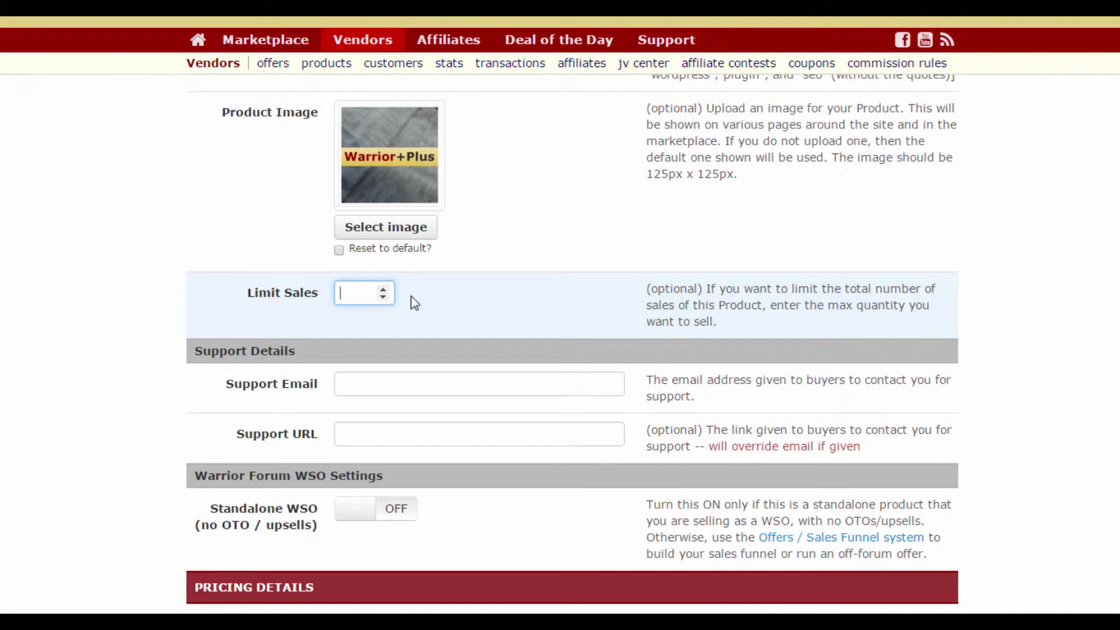
scroll(413, 305, "down", 3)
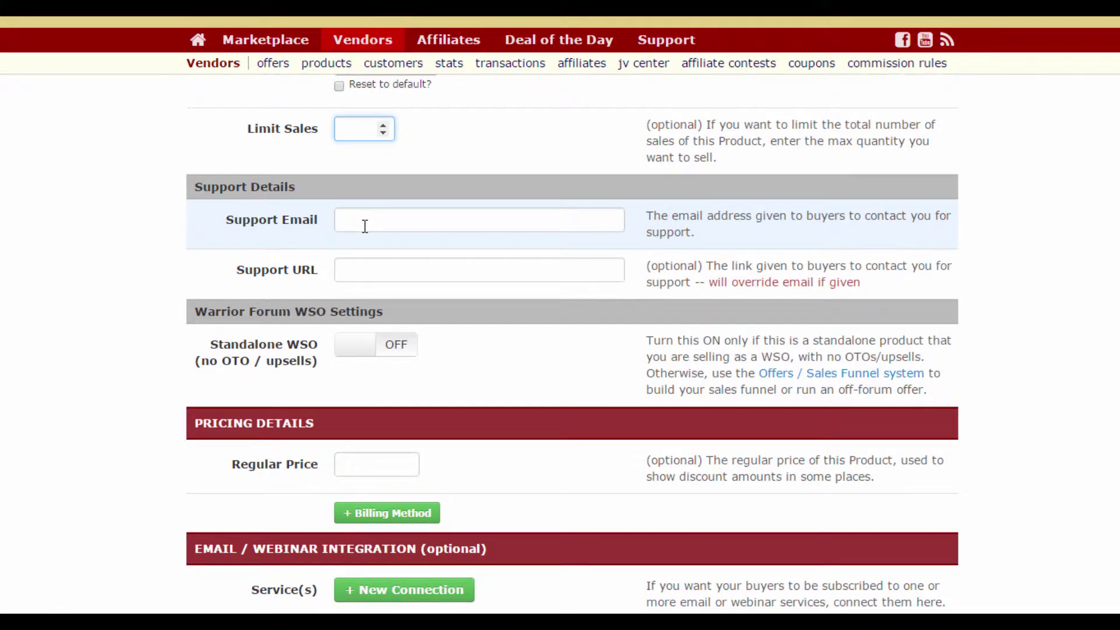
left_click(379, 222)
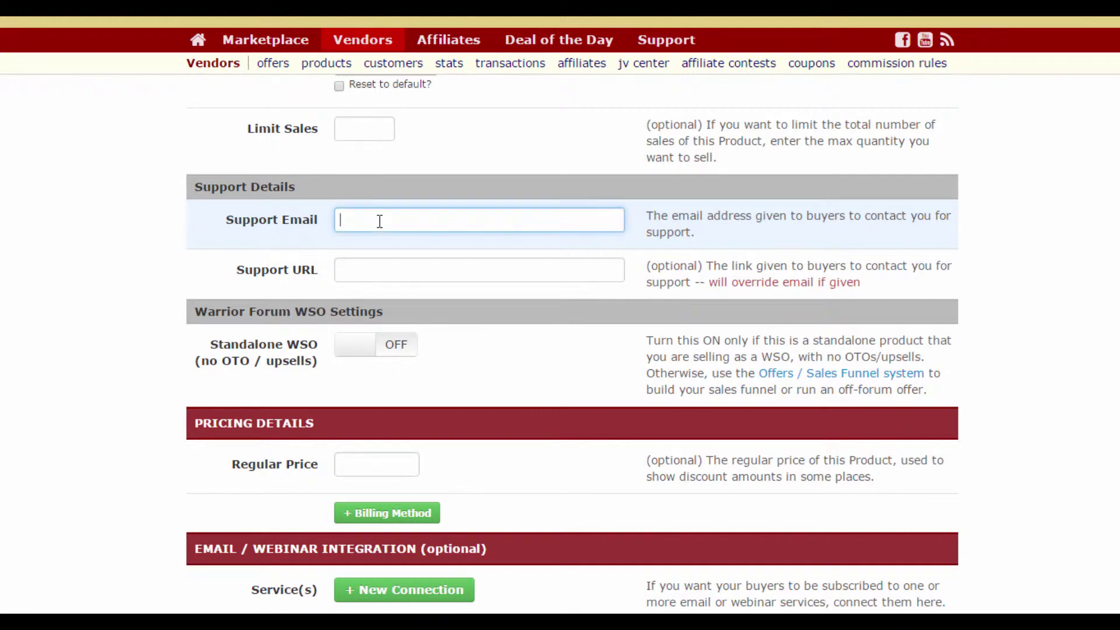
left_click(359, 273)
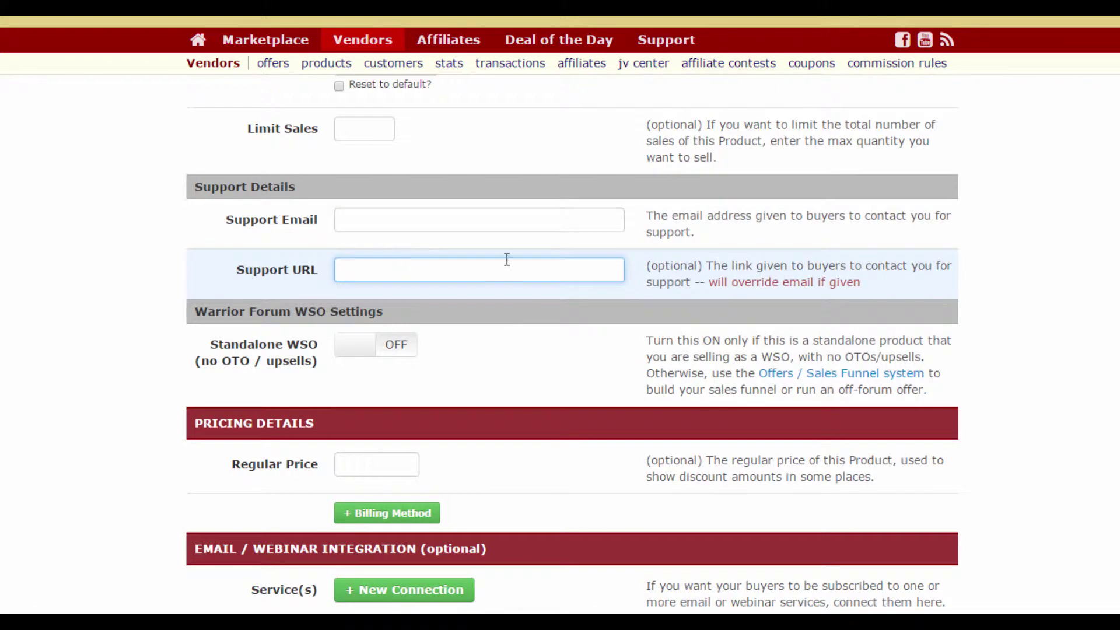
Turn on the Standalone WSO setting to inspect its extra options, and turn it off again
scroll(525, 261, "down", 1)
scroll(552, 265, "down", 1)
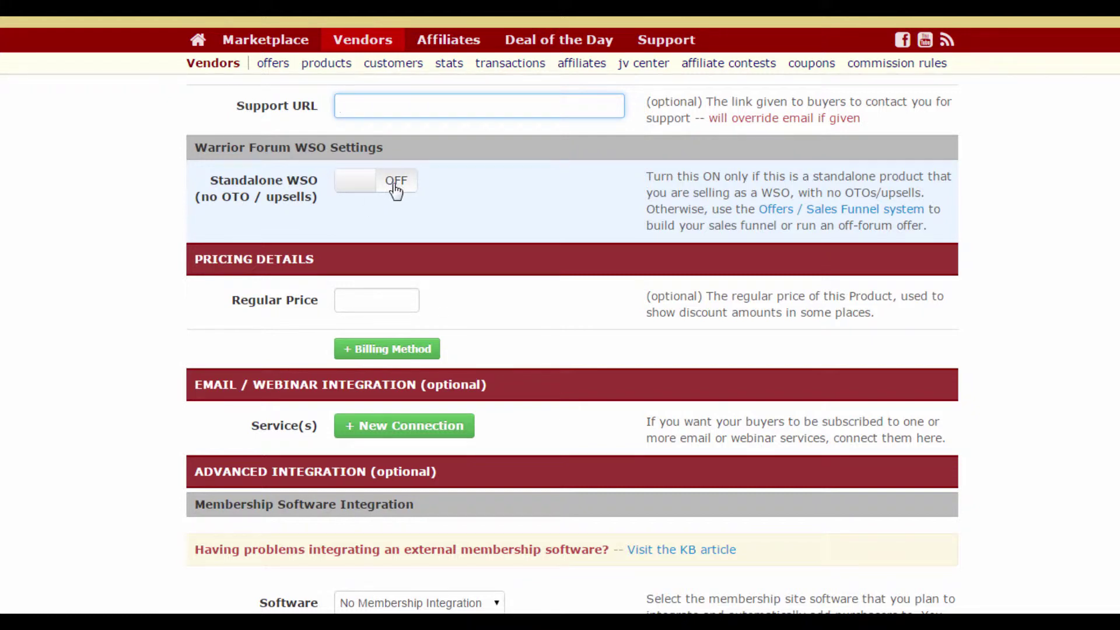
left_click(360, 191)
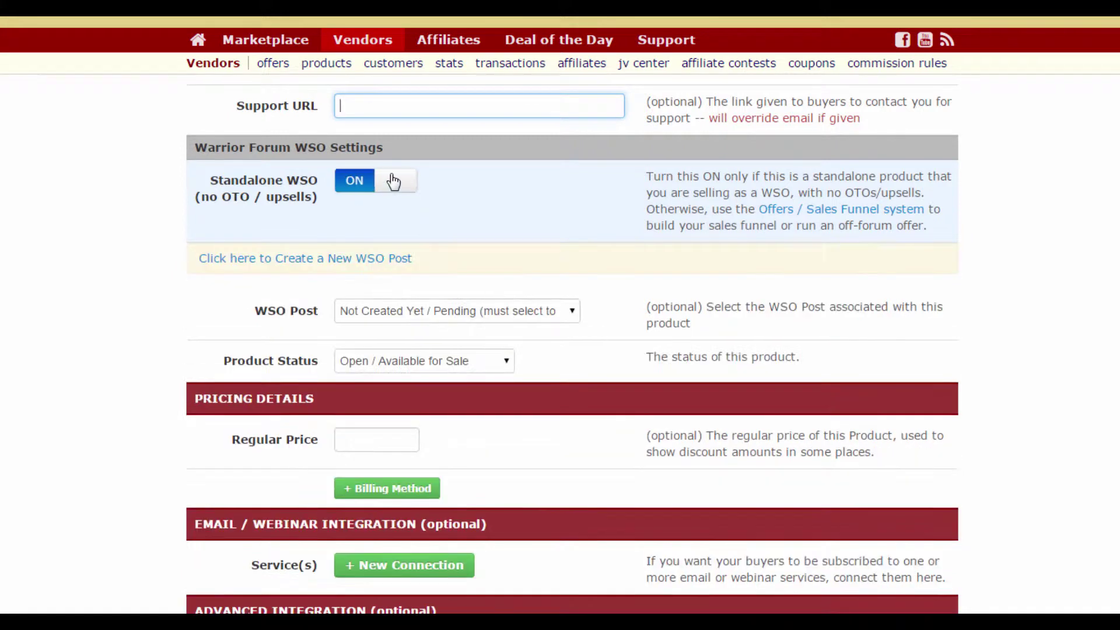
left_click(371, 188)
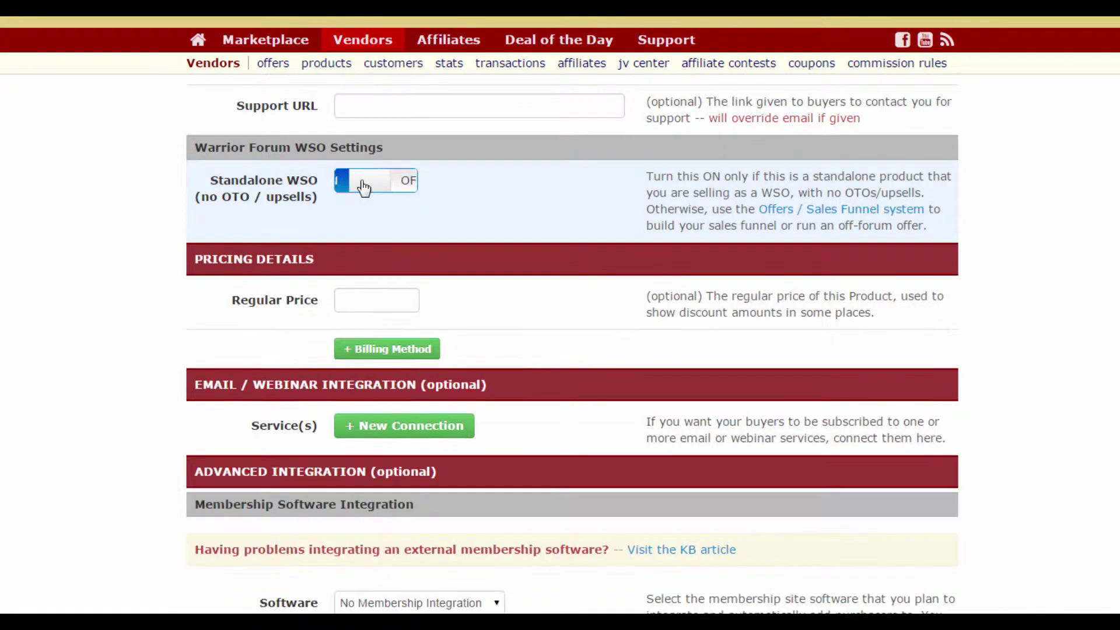
Set the product's regular price to 9.99 in the pricing details
scroll(443, 204, "down", 1)
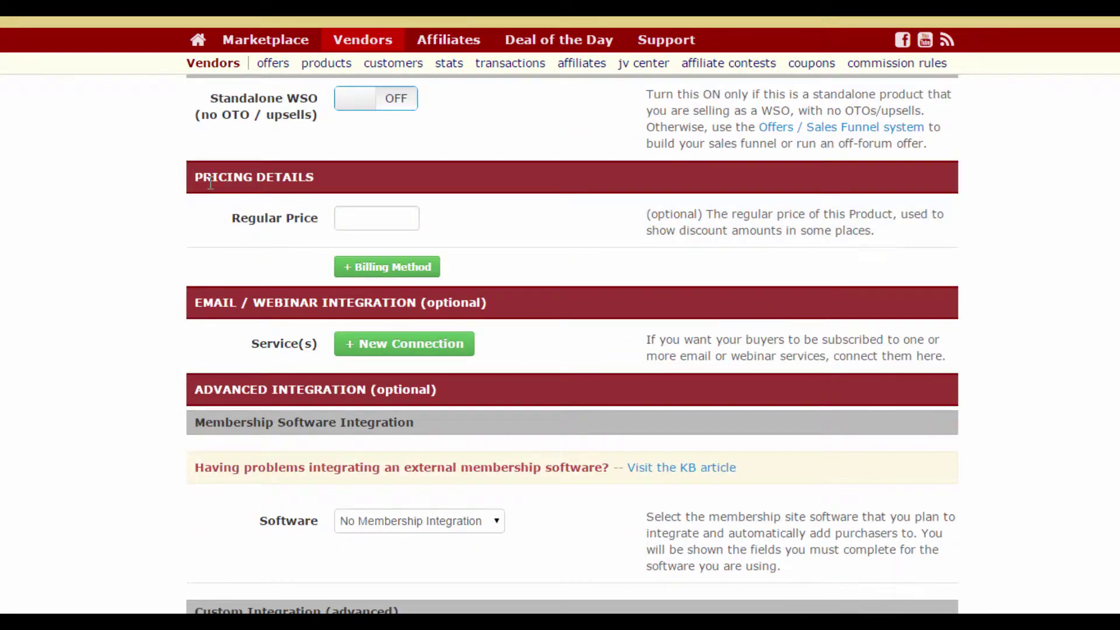
left_click(369, 220)
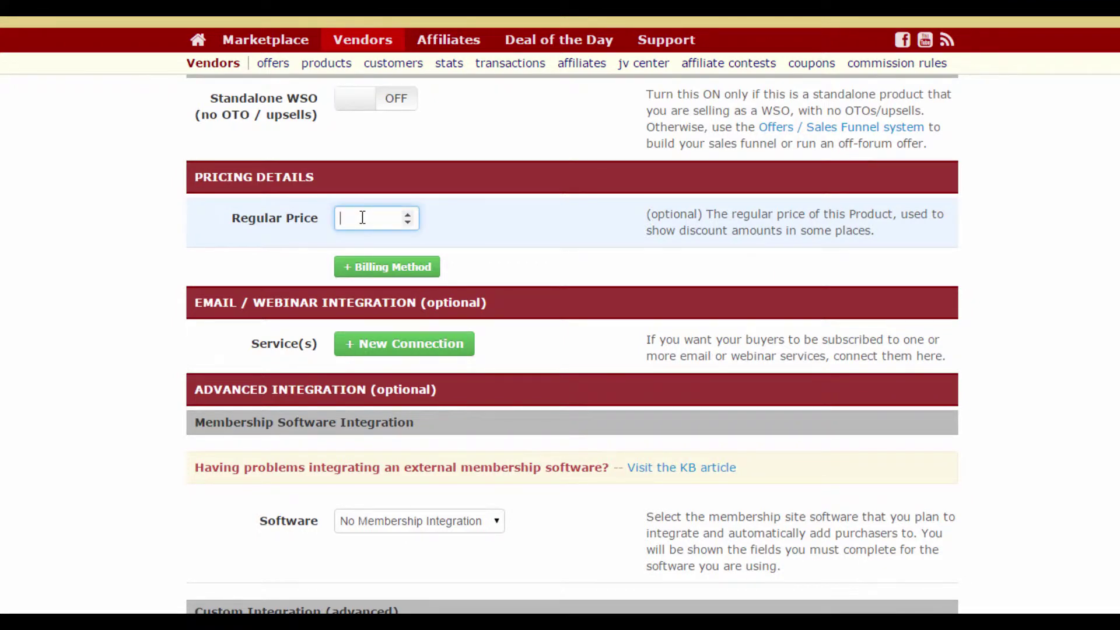
type("9.99")
Open a new email or webinar service connection to inspect the service choices, and close it without connecting anything
scroll(431, 222, "down", 1)
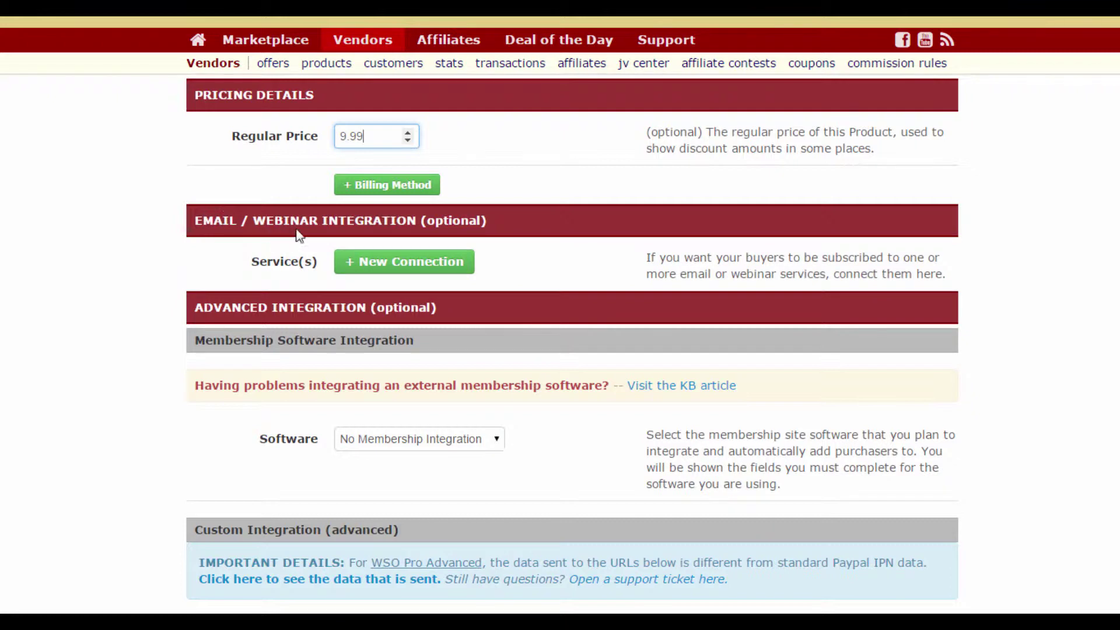
scroll(439, 213, "down", 1)
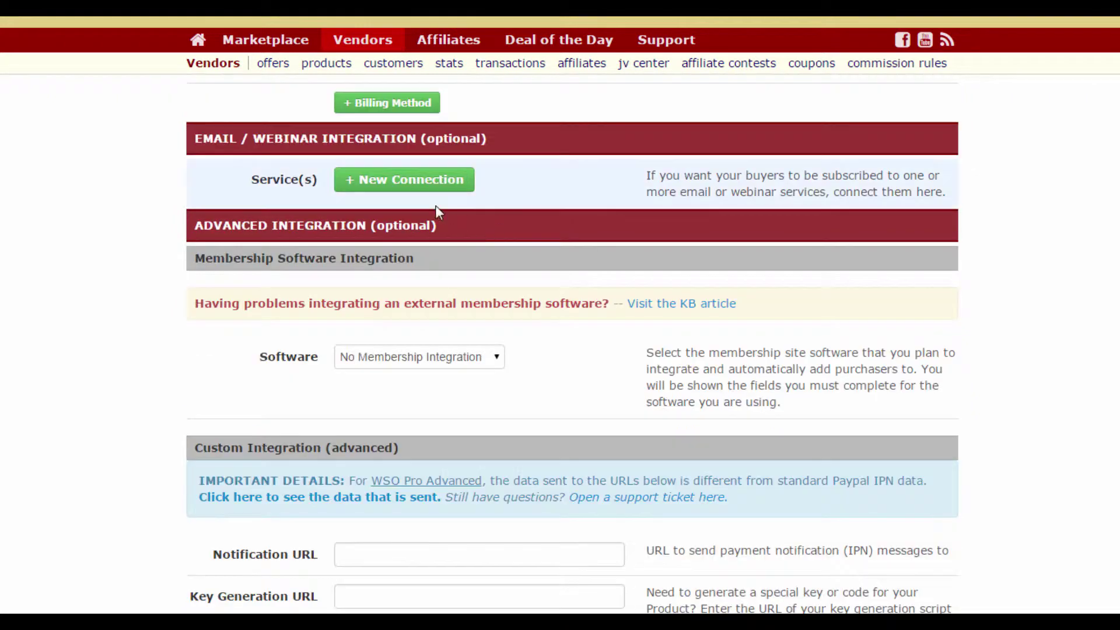
left_click(400, 183)
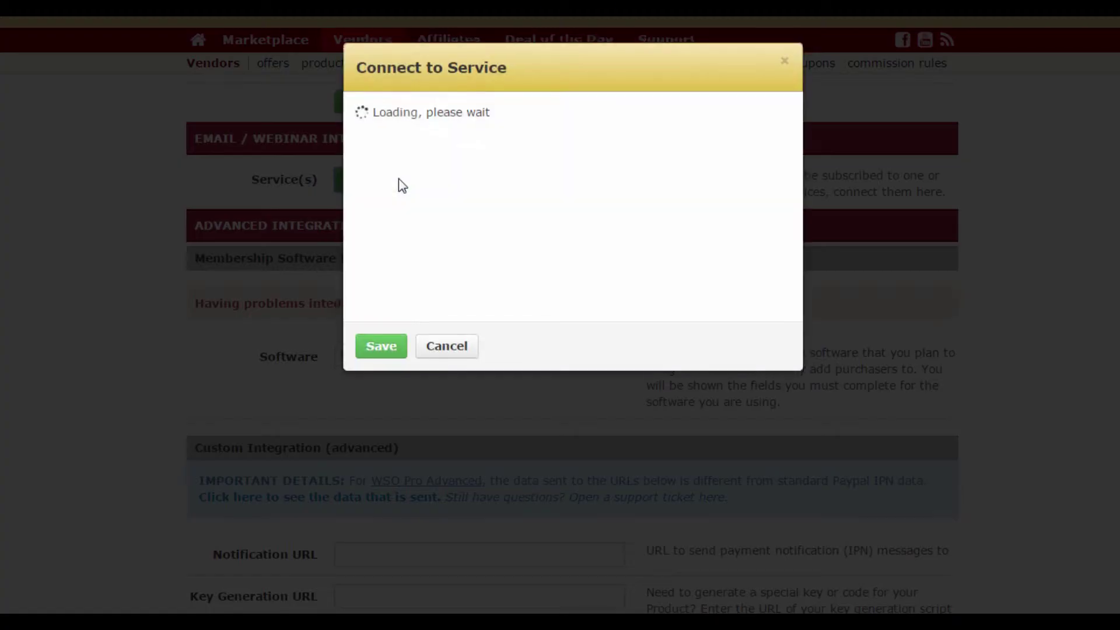
left_click(601, 139)
left_click(600, 139)
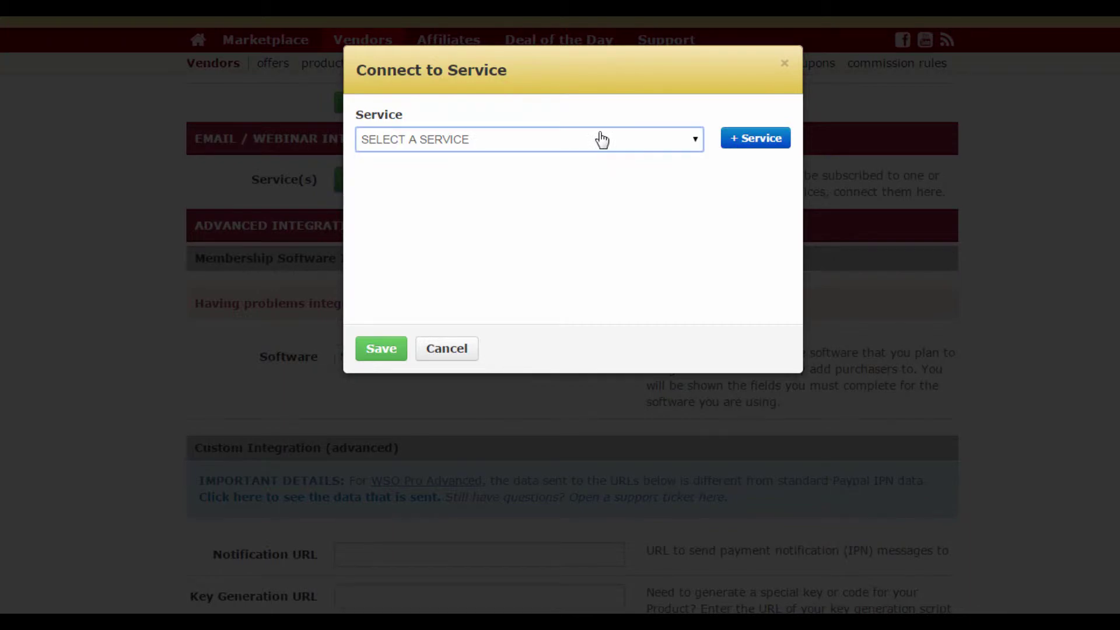
left_click(784, 66)
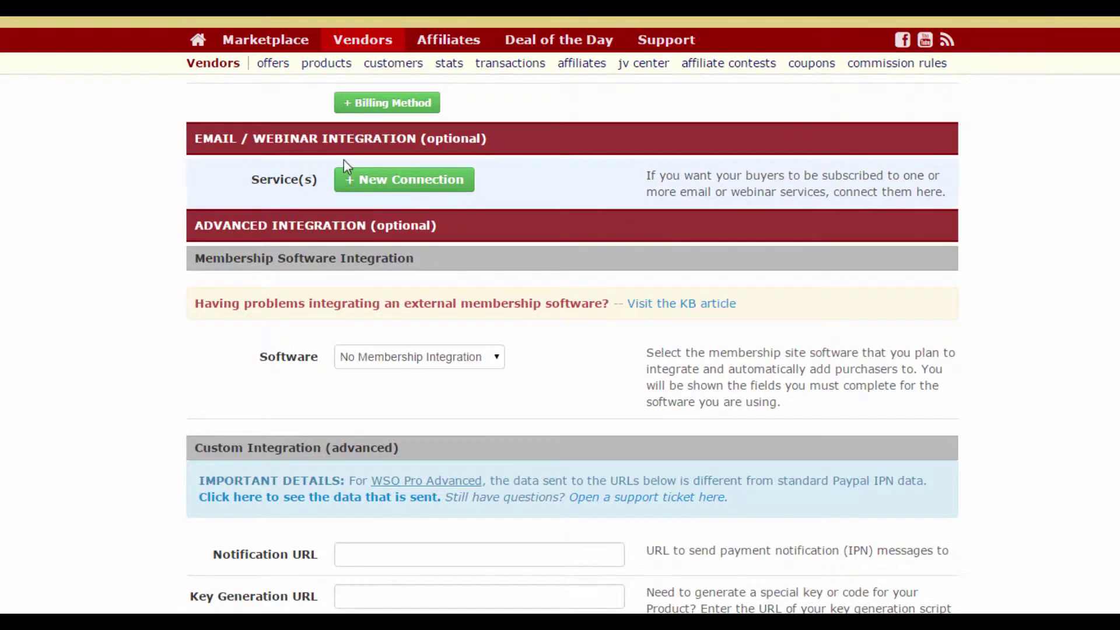
Set the affiliate program's commission rate to 50% and place the cursor in the Affiliate Info field
scroll(408, 222, "down", 3)
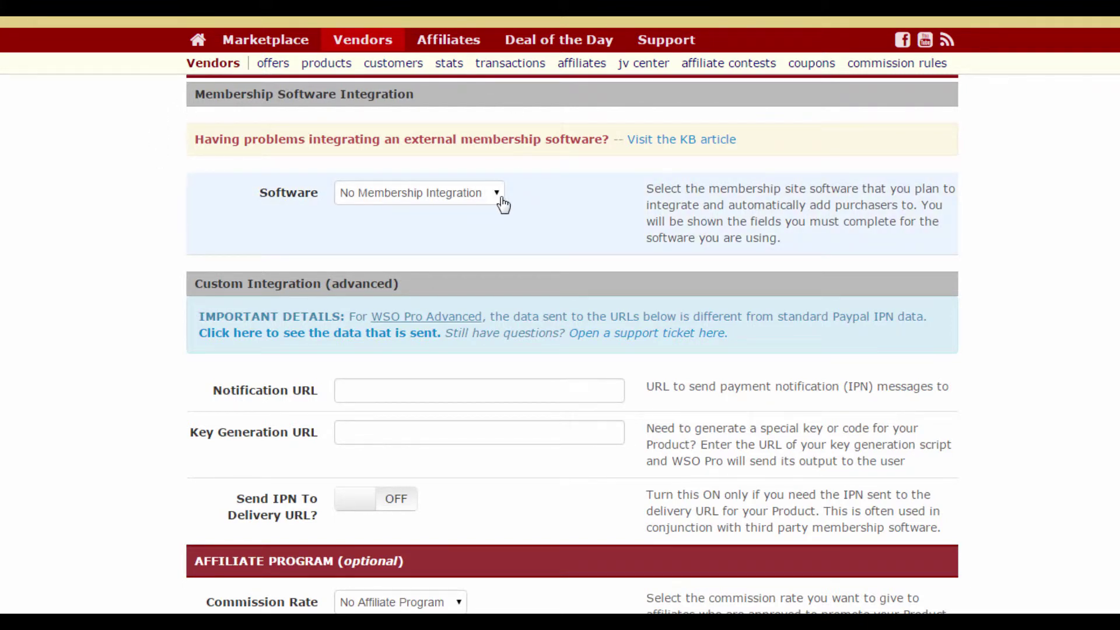
scroll(423, 217, "down", 1)
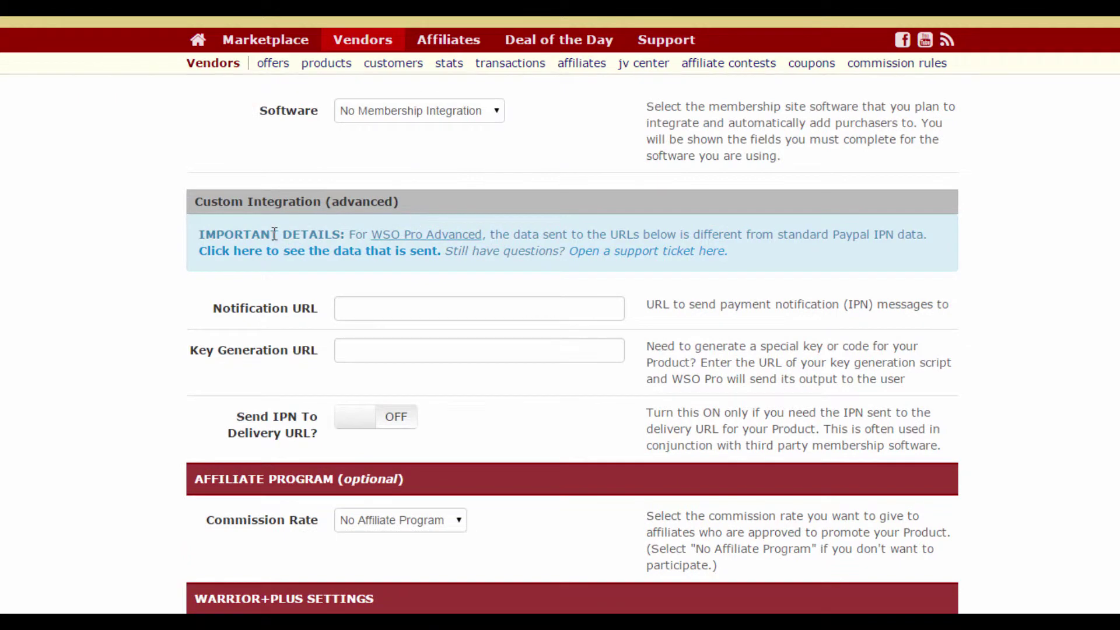
scroll(256, 238, "down", 1)
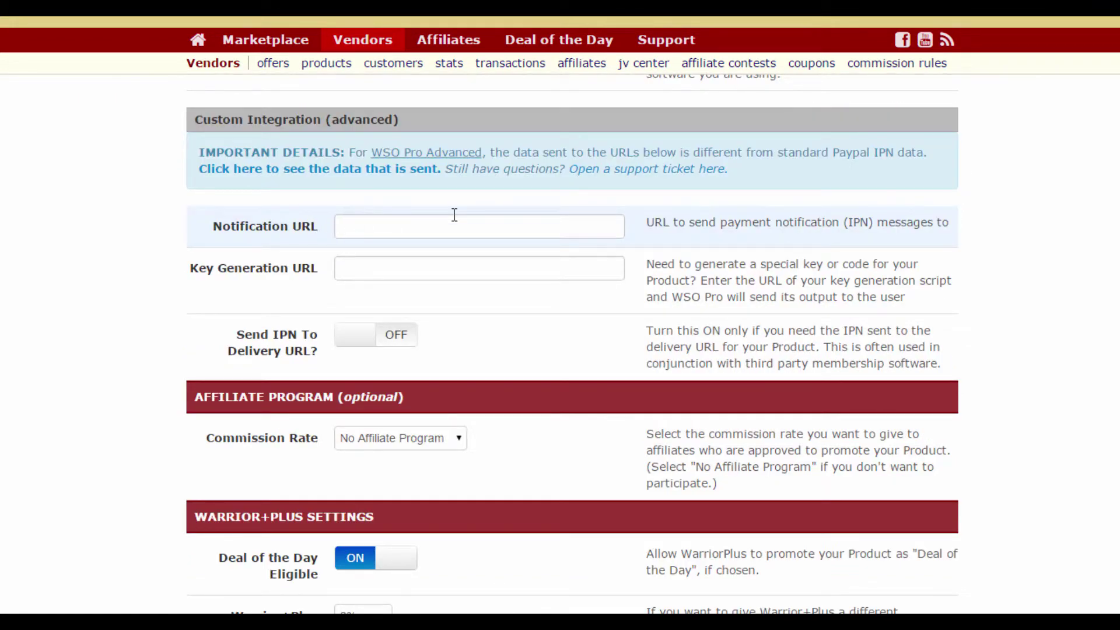
scroll(452, 217, "down", 1)
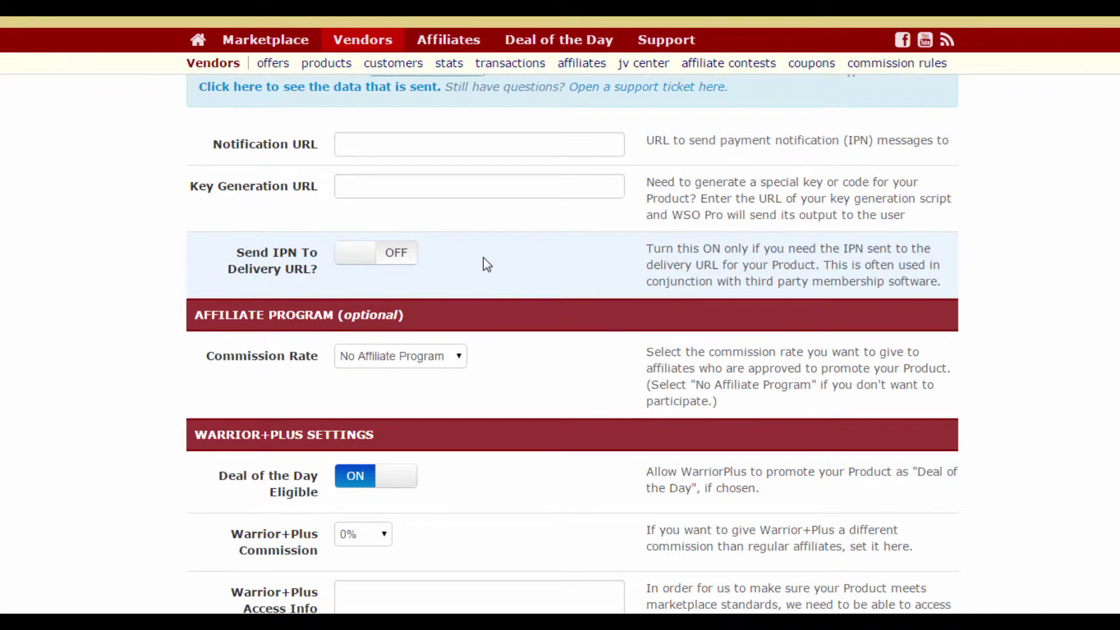
scroll(483, 256, "down", 2)
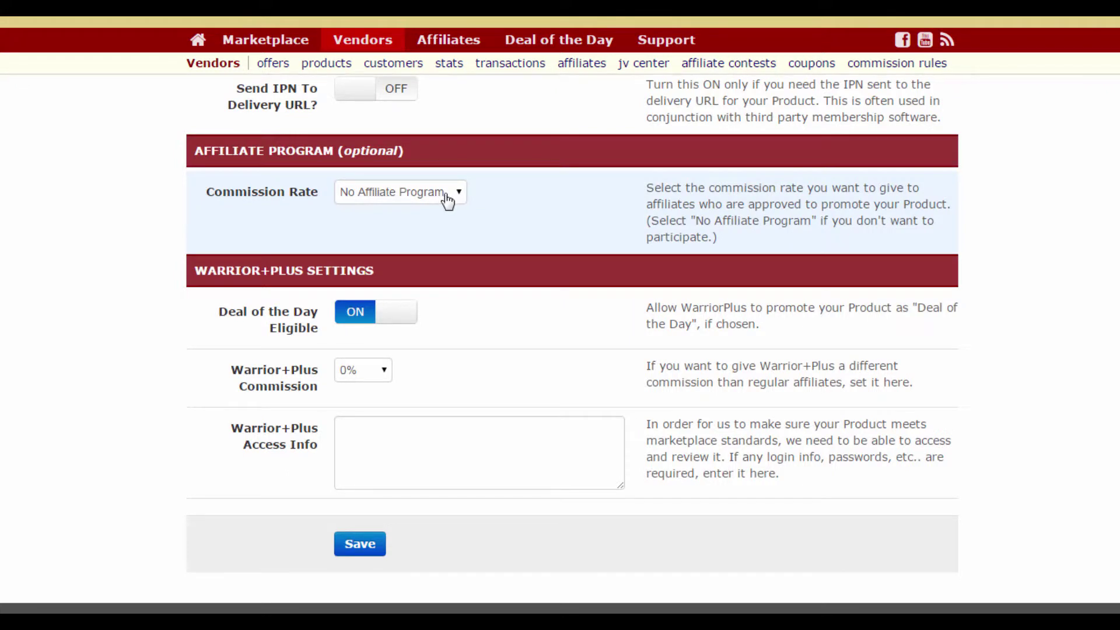
left_click(447, 200)
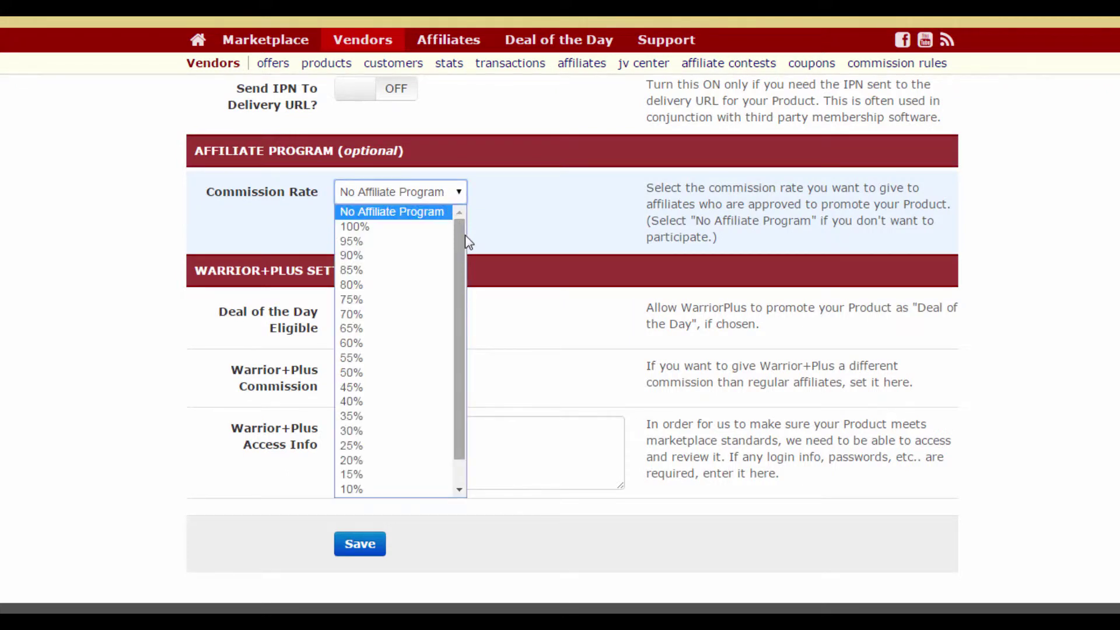
left_click_drag(460, 242, 464, 273)
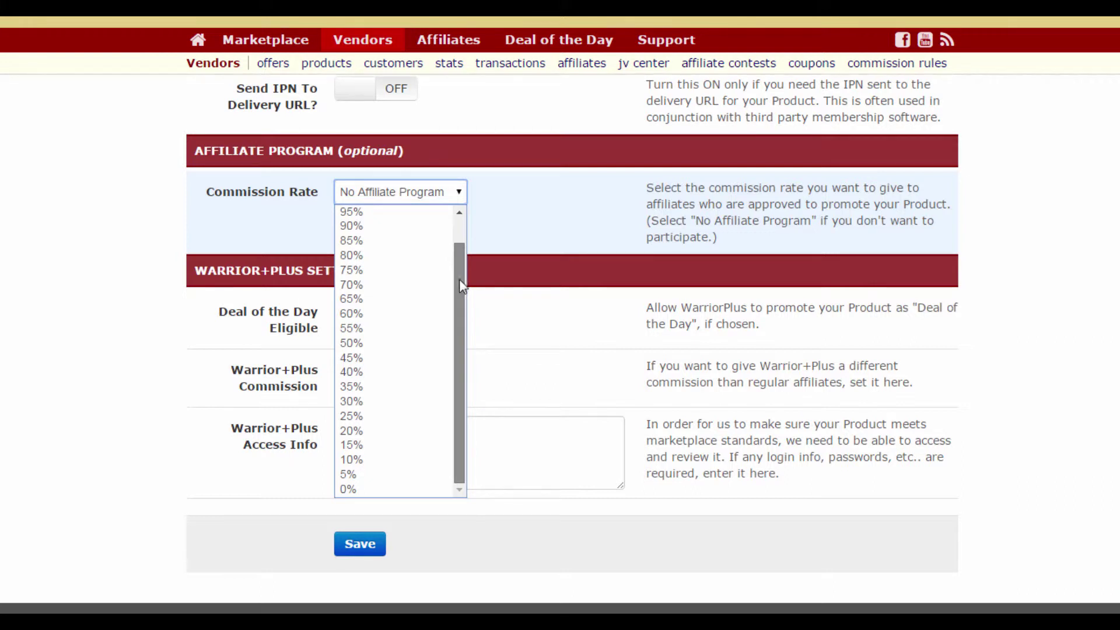
left_click_drag(460, 280, 460, 281)
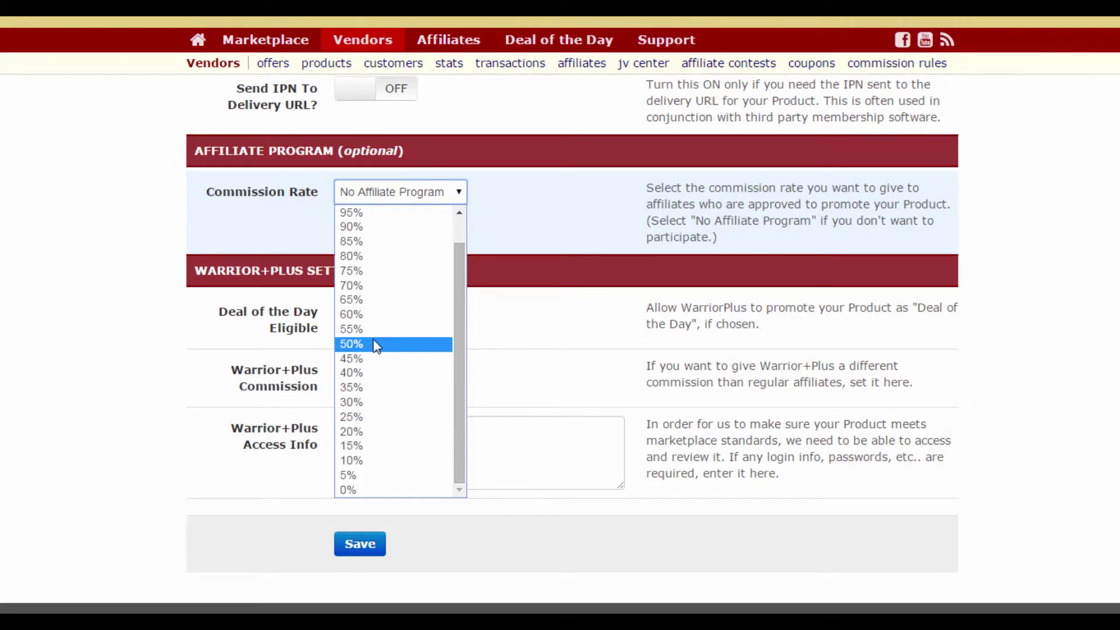
left_click(376, 345)
left_click(412, 286)
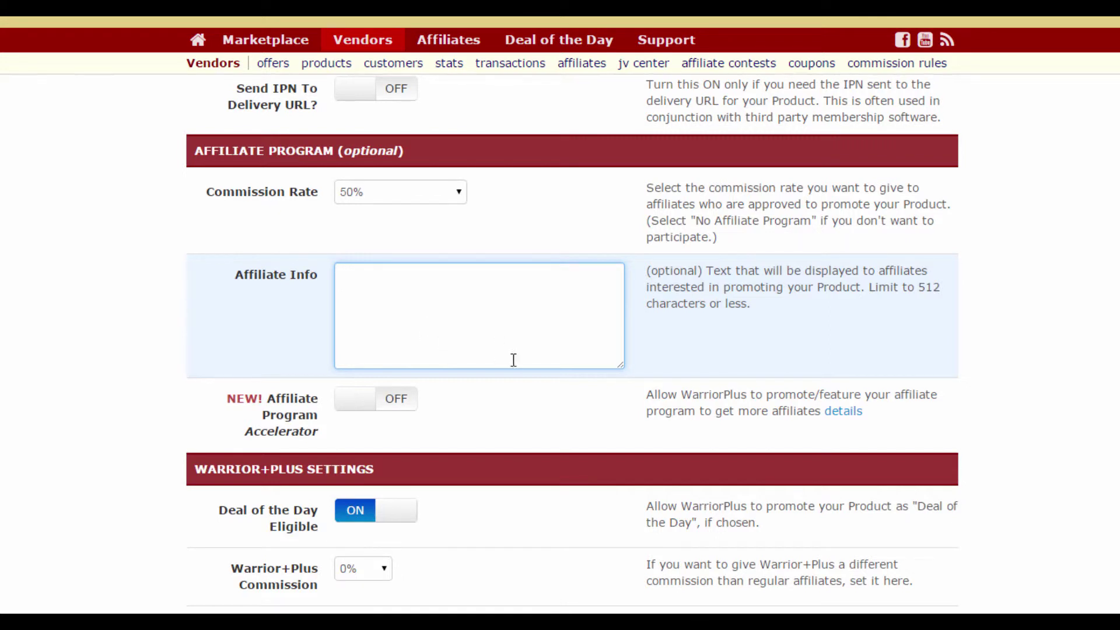
Set the Warrior+Plus commission to 50% and place the cursor in the Warrior+Plus Access Info field
scroll(522, 378, "down", 1)
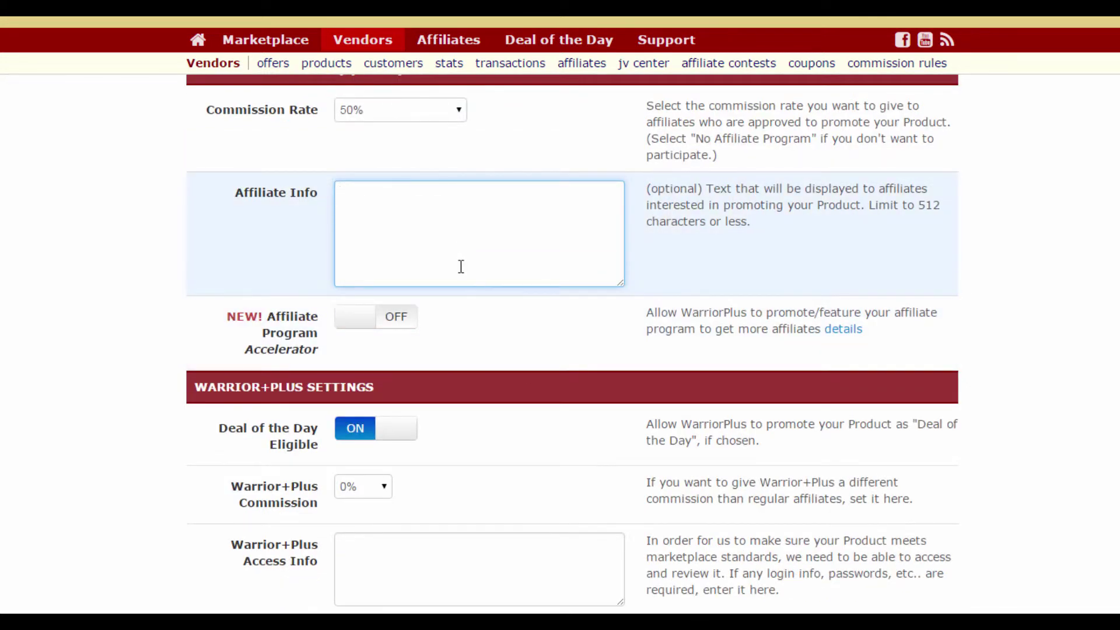
scroll(463, 273, "down", 1)
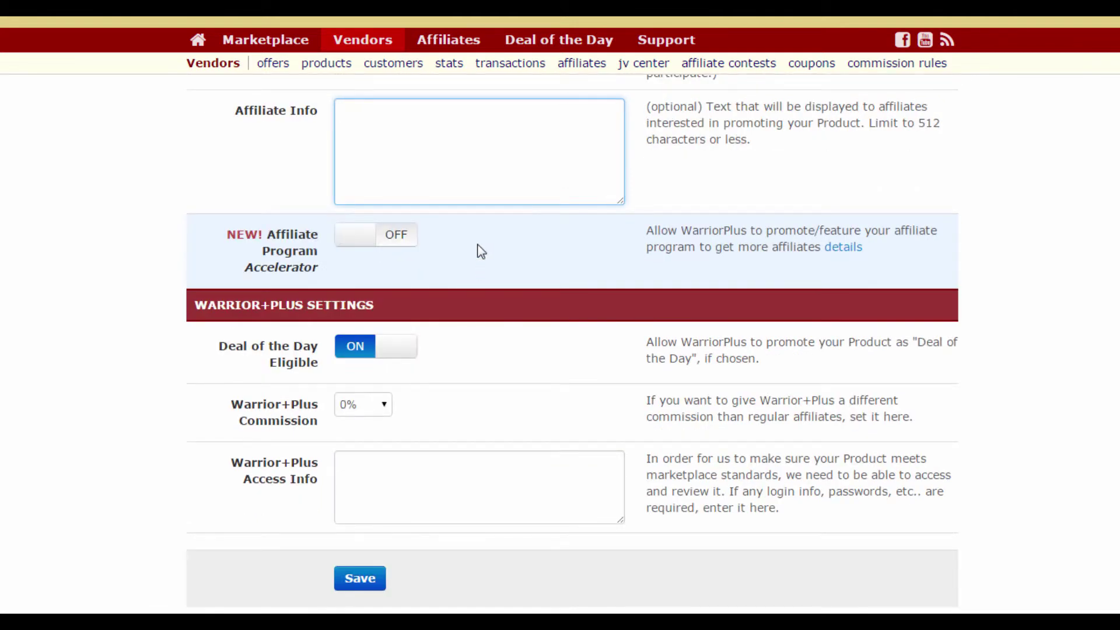
scroll(435, 261, "down", 2)
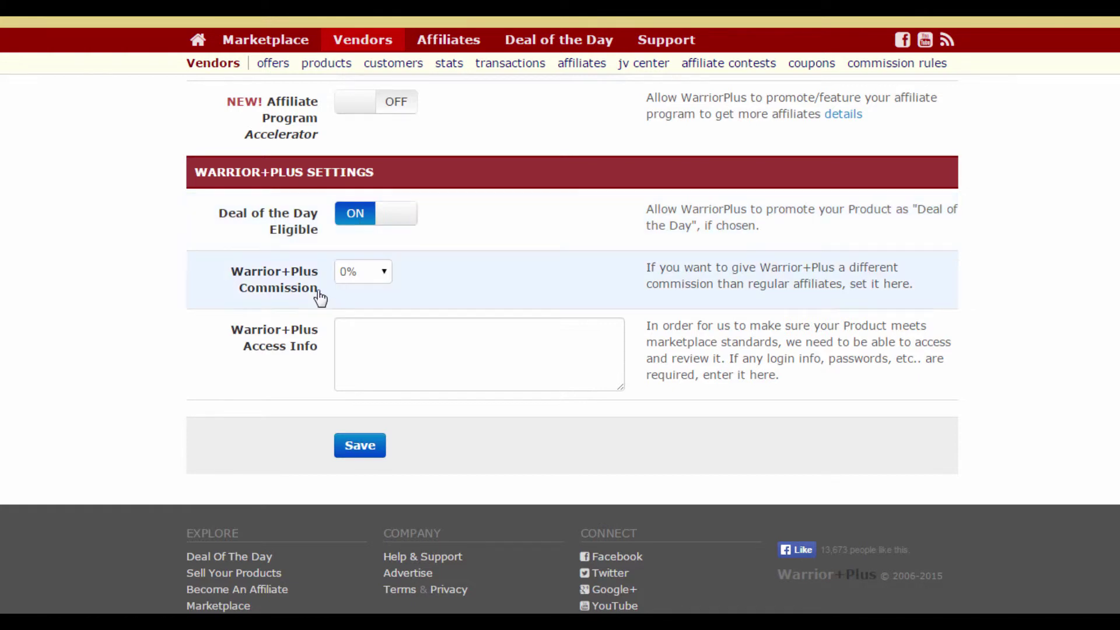
left_click(381, 280)
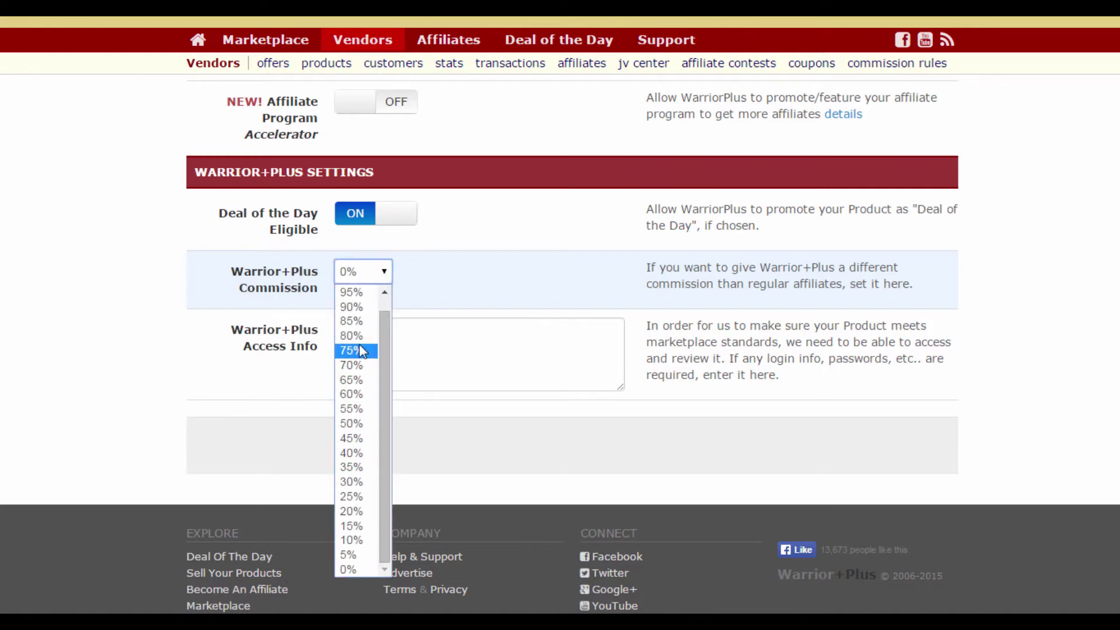
left_click(363, 429)
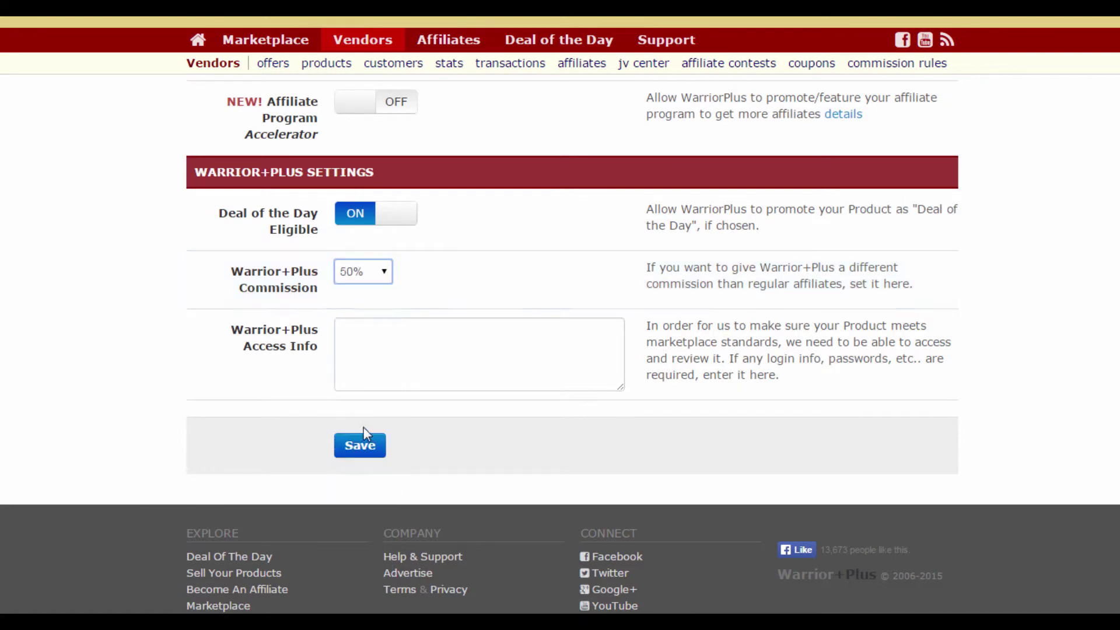
left_click(423, 343)
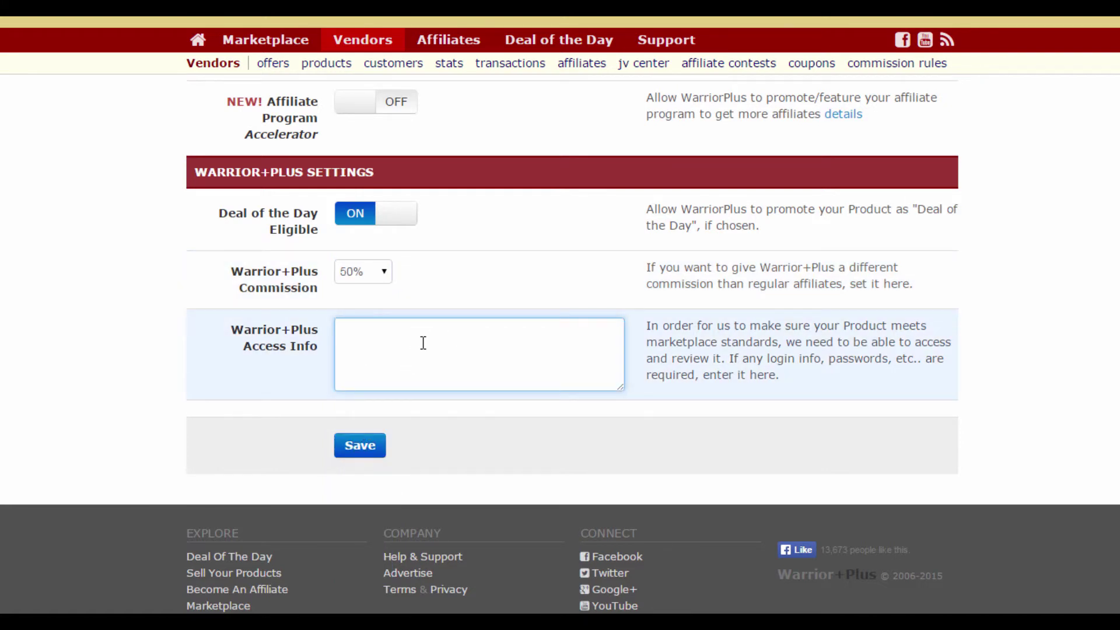